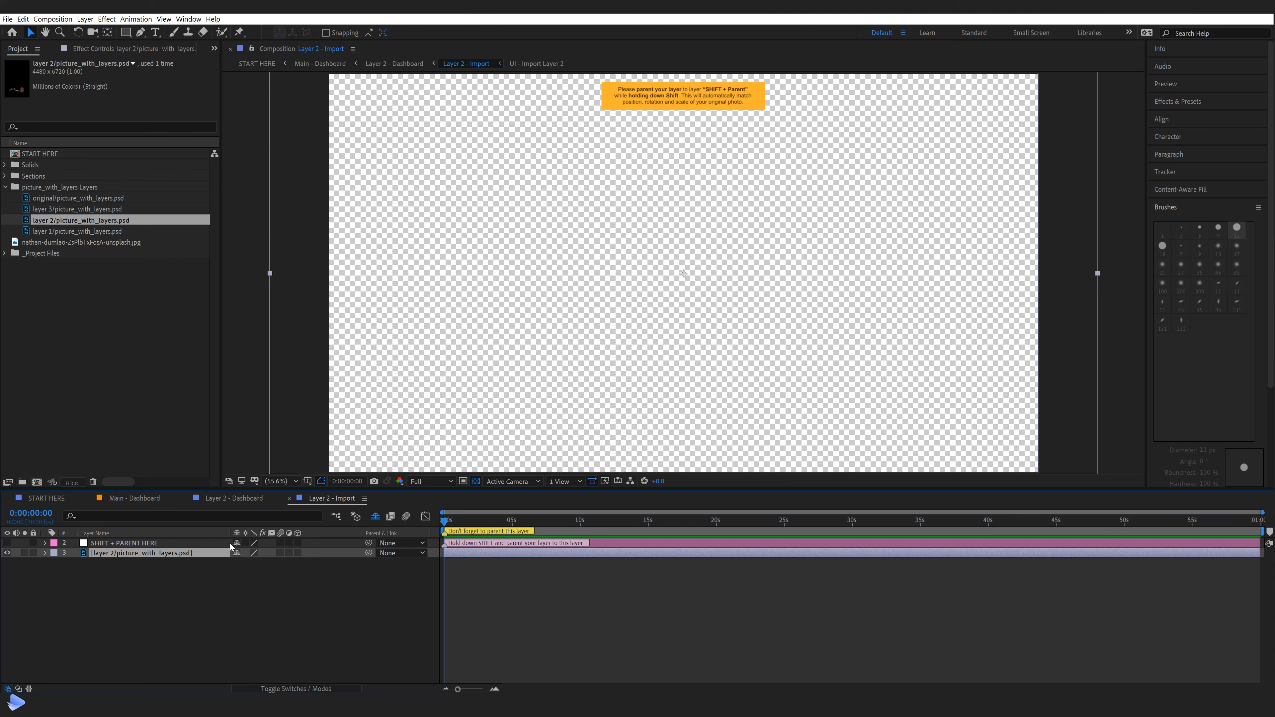
Parent the layer 2/picture_with_layers.psd layer to SHIFT + PARENT HERE, matching the original photo's position, rotation and scale
scroll(497, 314, down, 4)
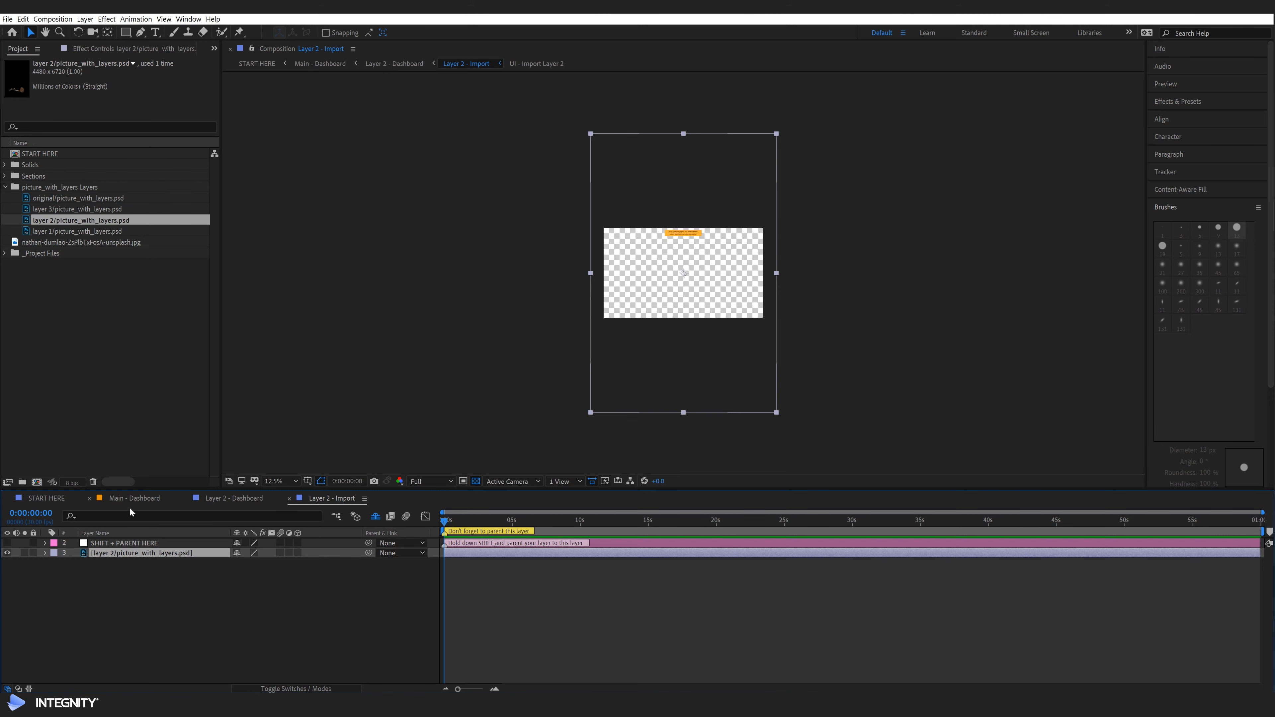
click(150, 498)
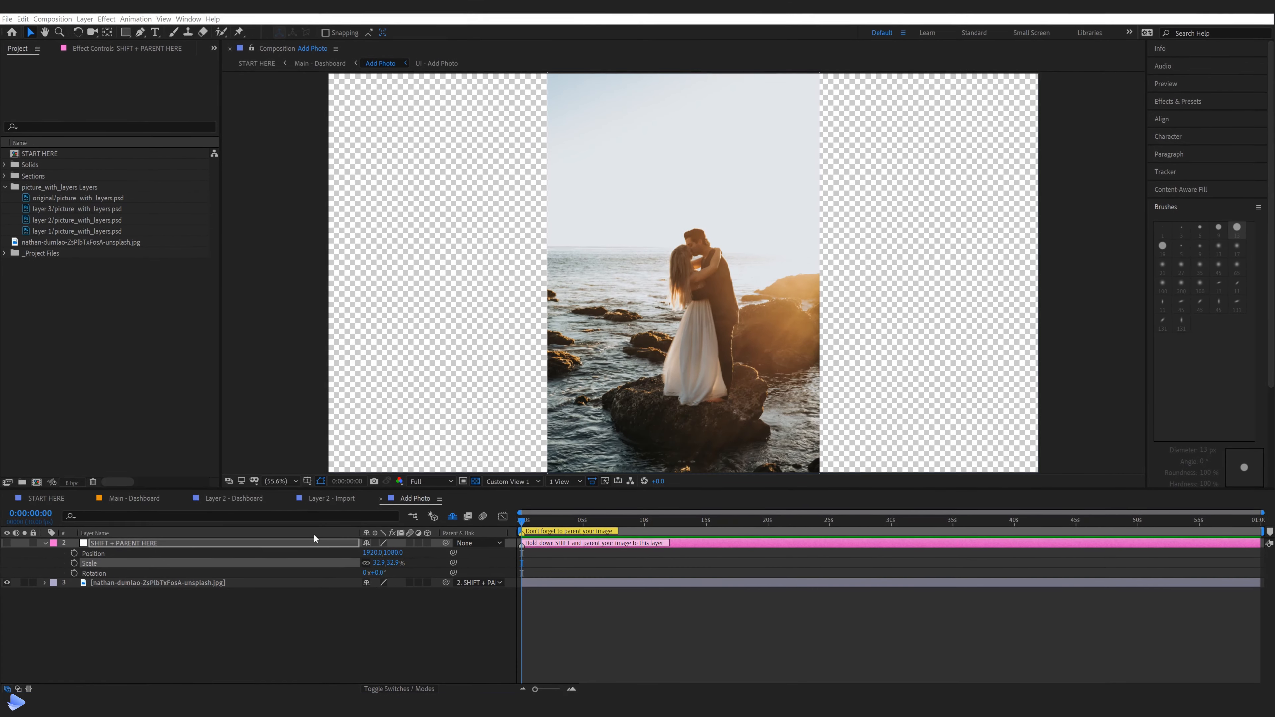
click(336, 503)
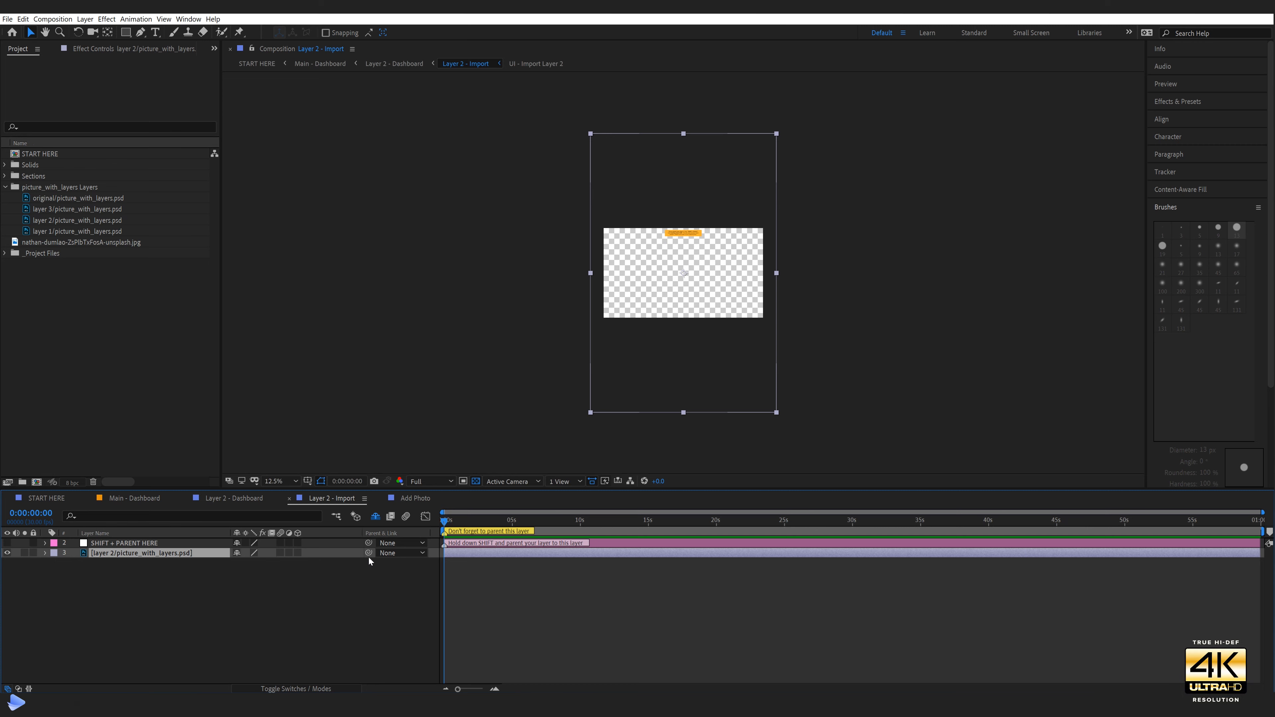
drag(369, 554, 136, 545)
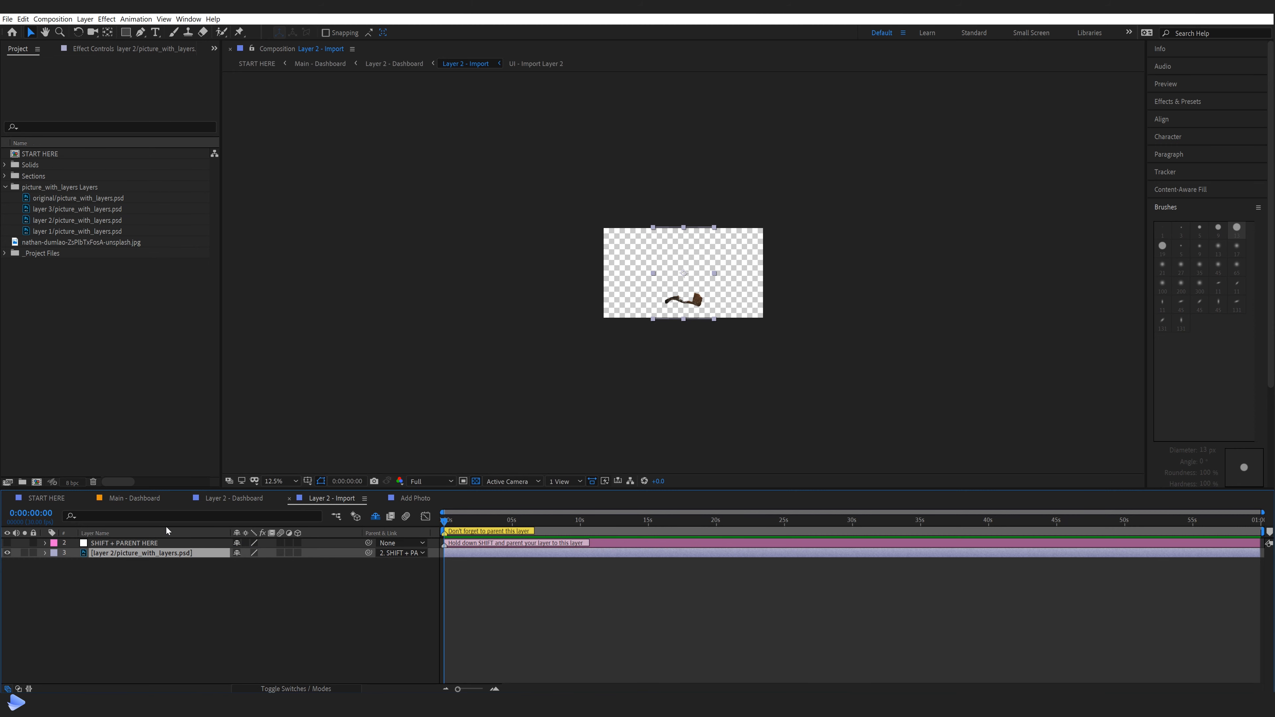
key(period)
key(period)
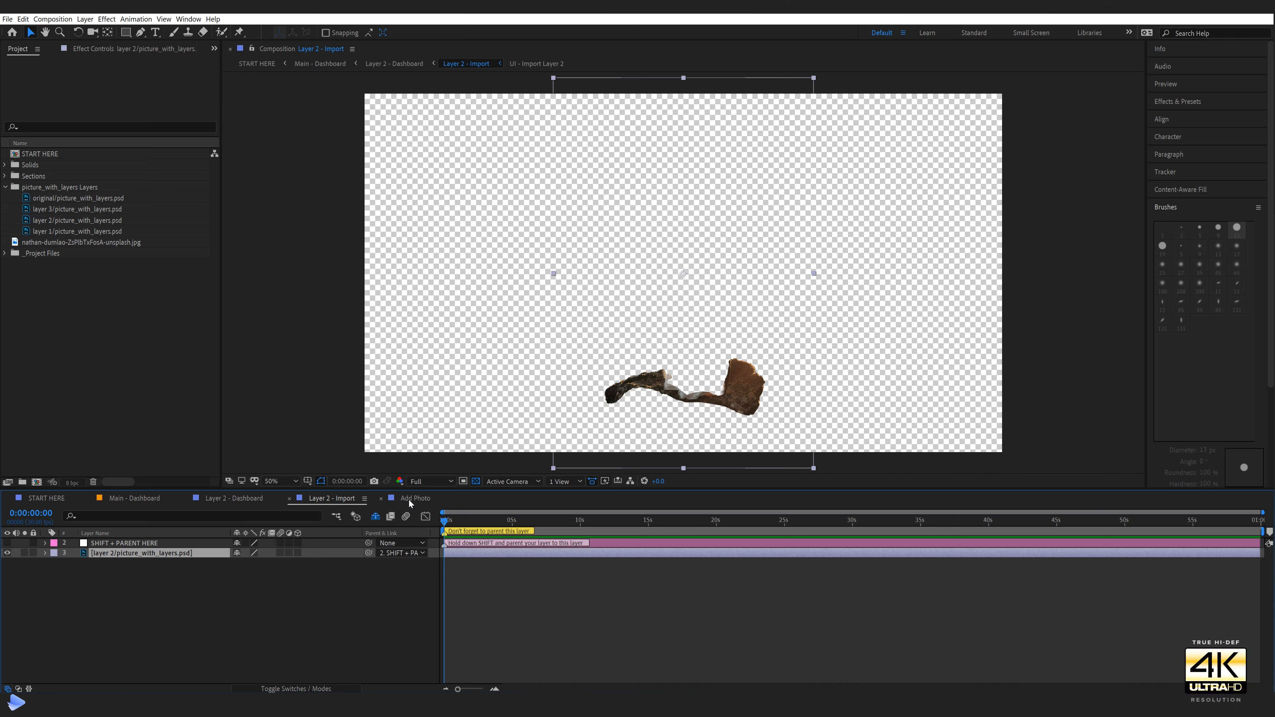
Close the Layer 2 - Import, Add Photo and Layer 2 - Dashboard compositions, and open Layer 3 - Import from the Layer 3 dashboard
click(290, 499)
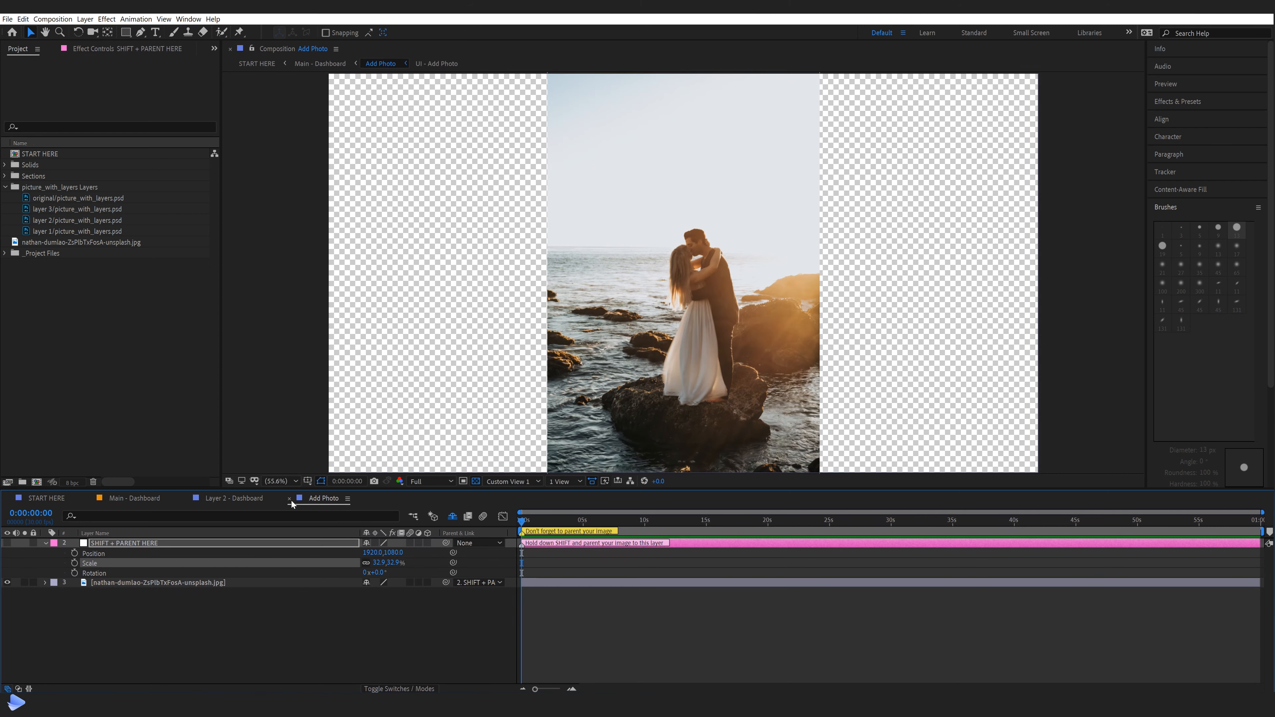
click(289, 498)
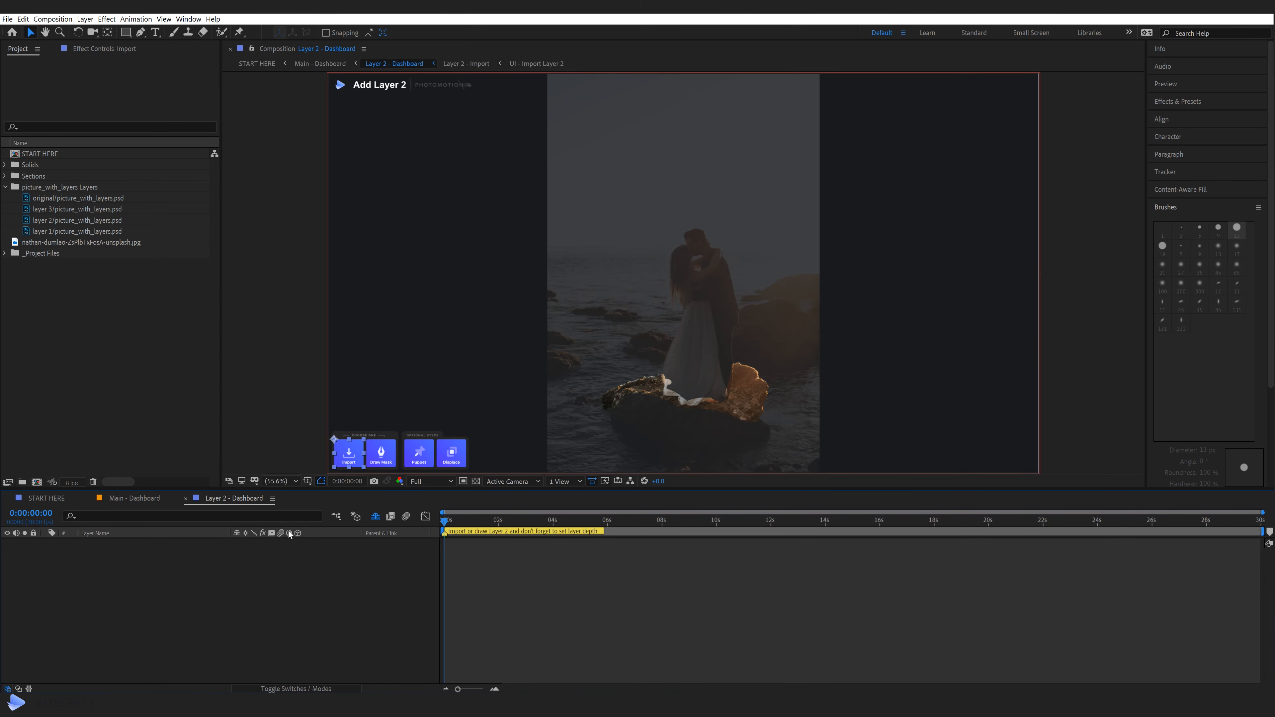
click(185, 498)
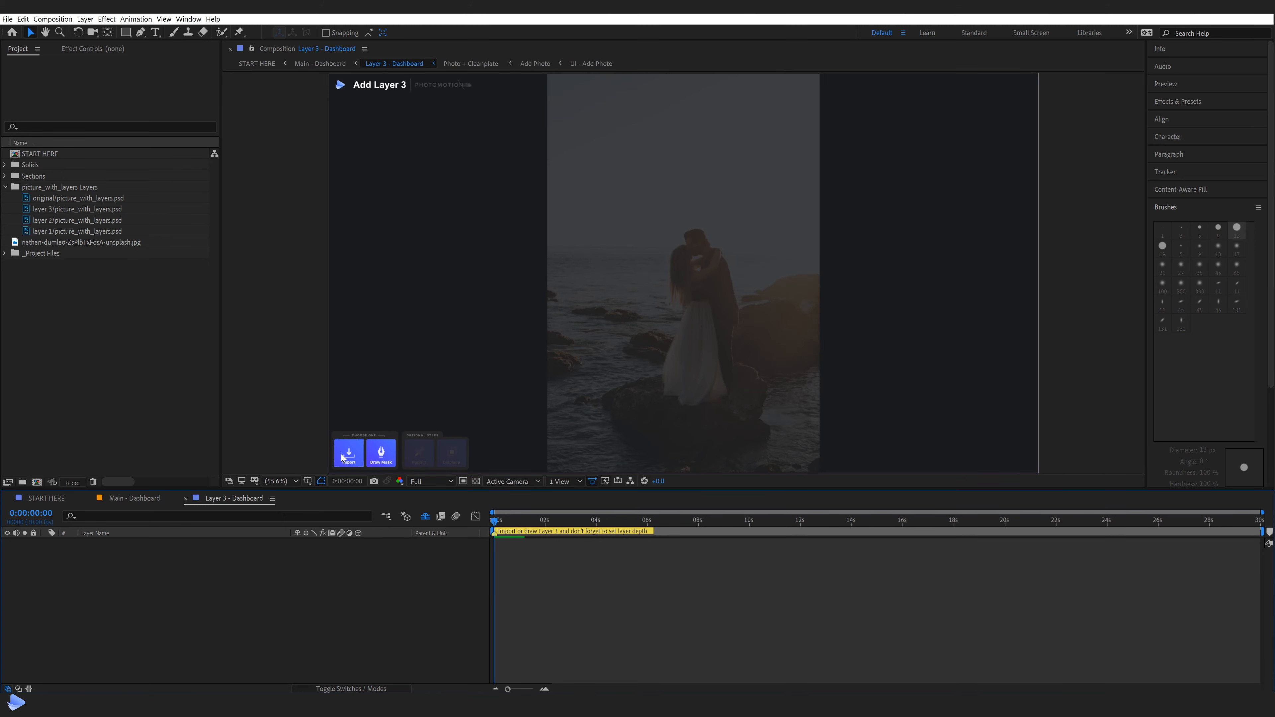
double_click(351, 456)
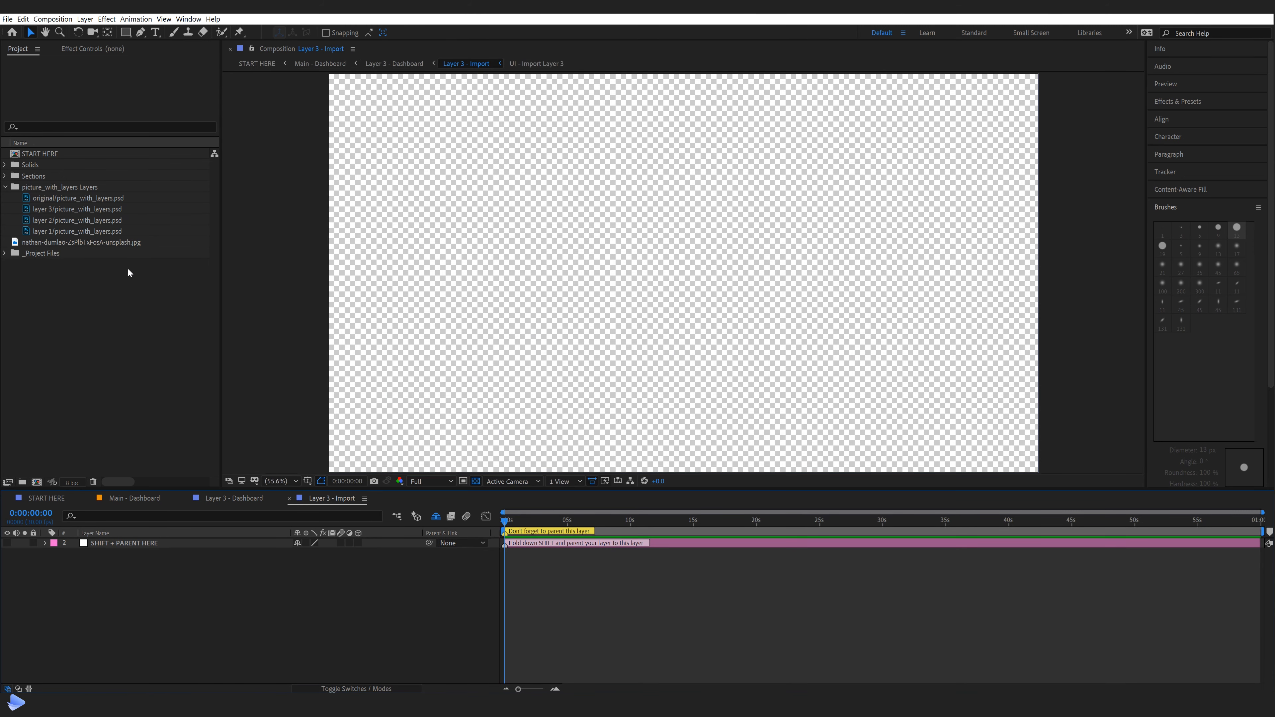
Add layer 3/picture_with_layers.psd to Layer 3 - Import, parent it to SHIFT + PARENT HERE with matched transforms, and close the Layer 3 compositions
drag(96, 208, 262, 571)
drag(431, 552, 153, 545)
key(shift)
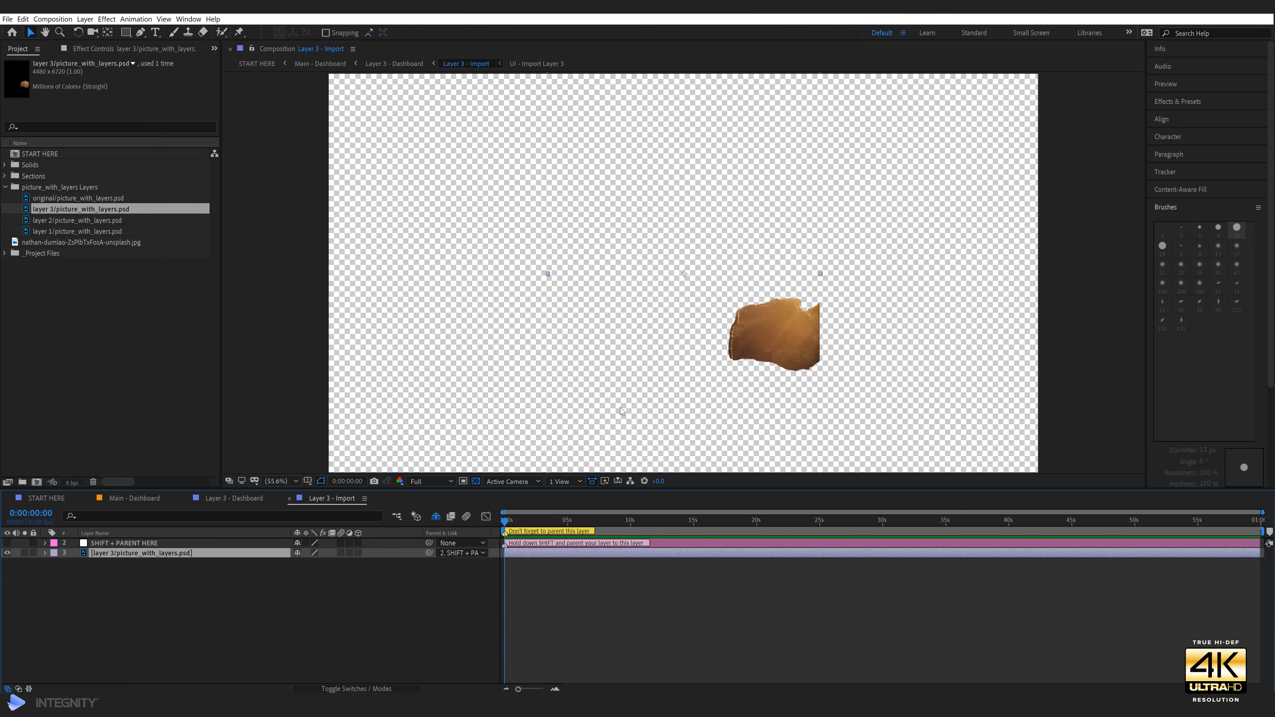
click(249, 647)
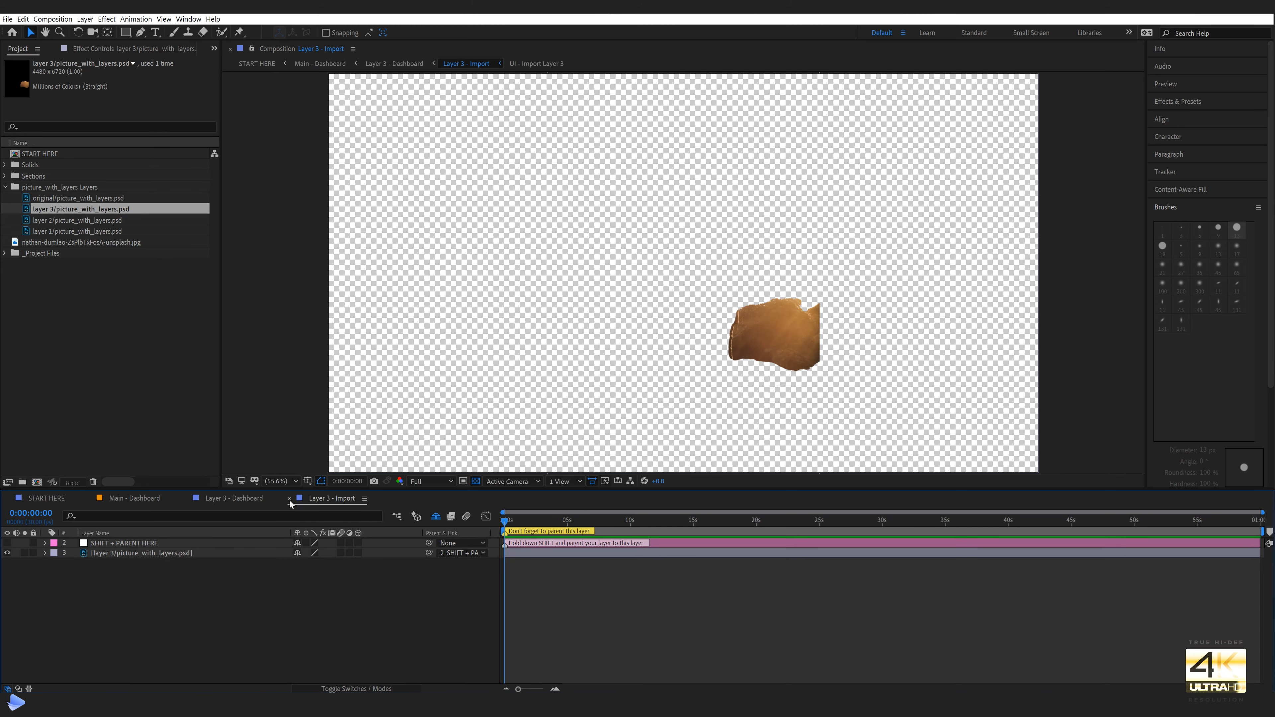
click(289, 499)
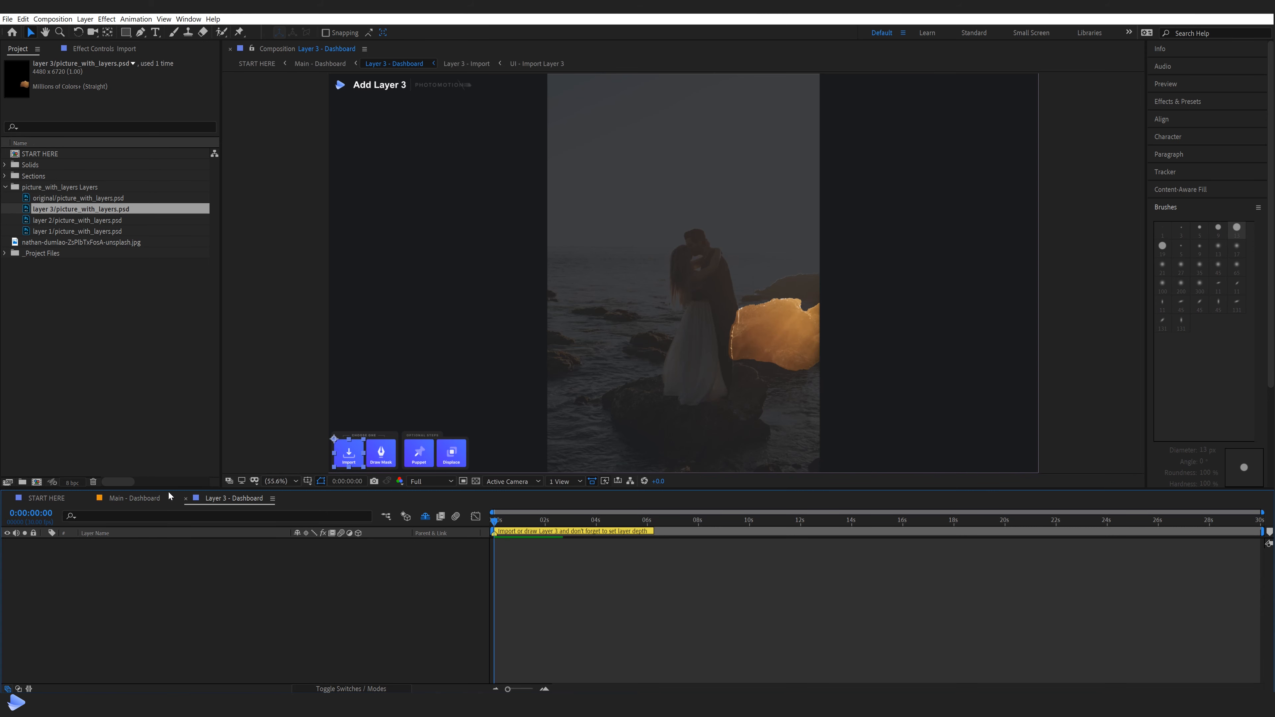
click(185, 498)
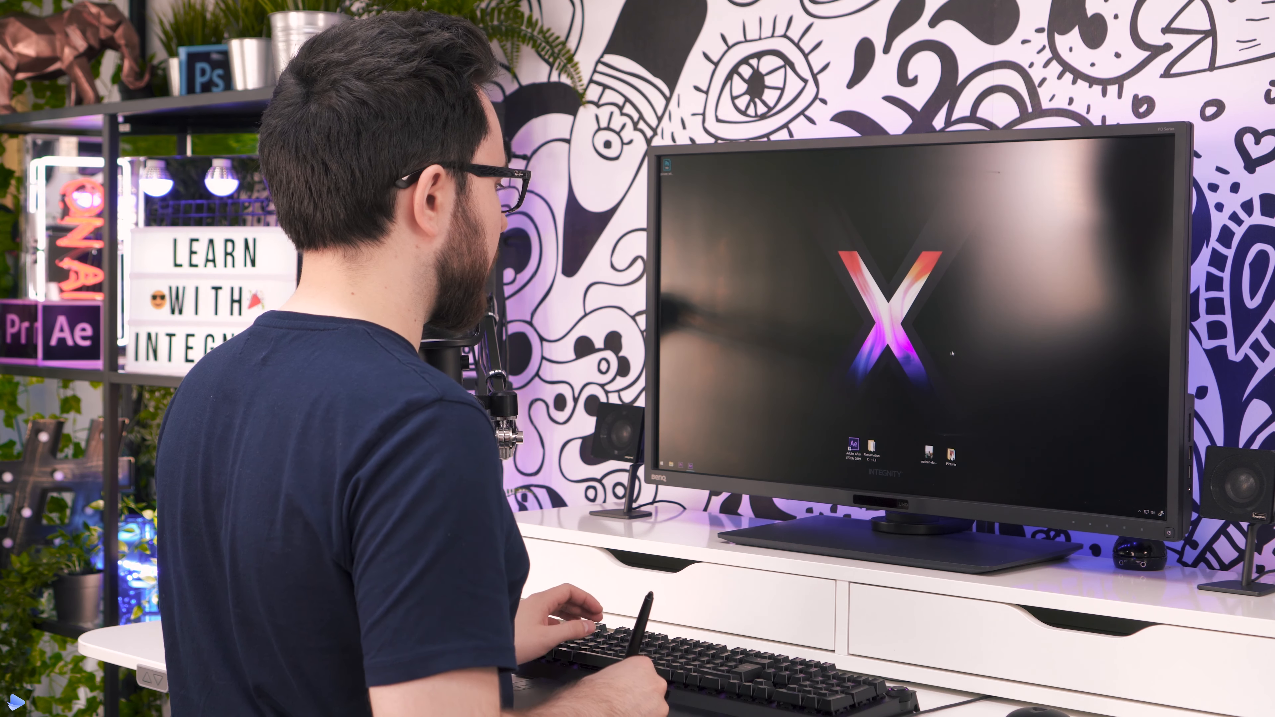
Switch to File Explorer, open the Pictures folder and preview the ophelia-cherry-blossom photo of the woman in the colonnade
double_click(951, 456)
key(space)
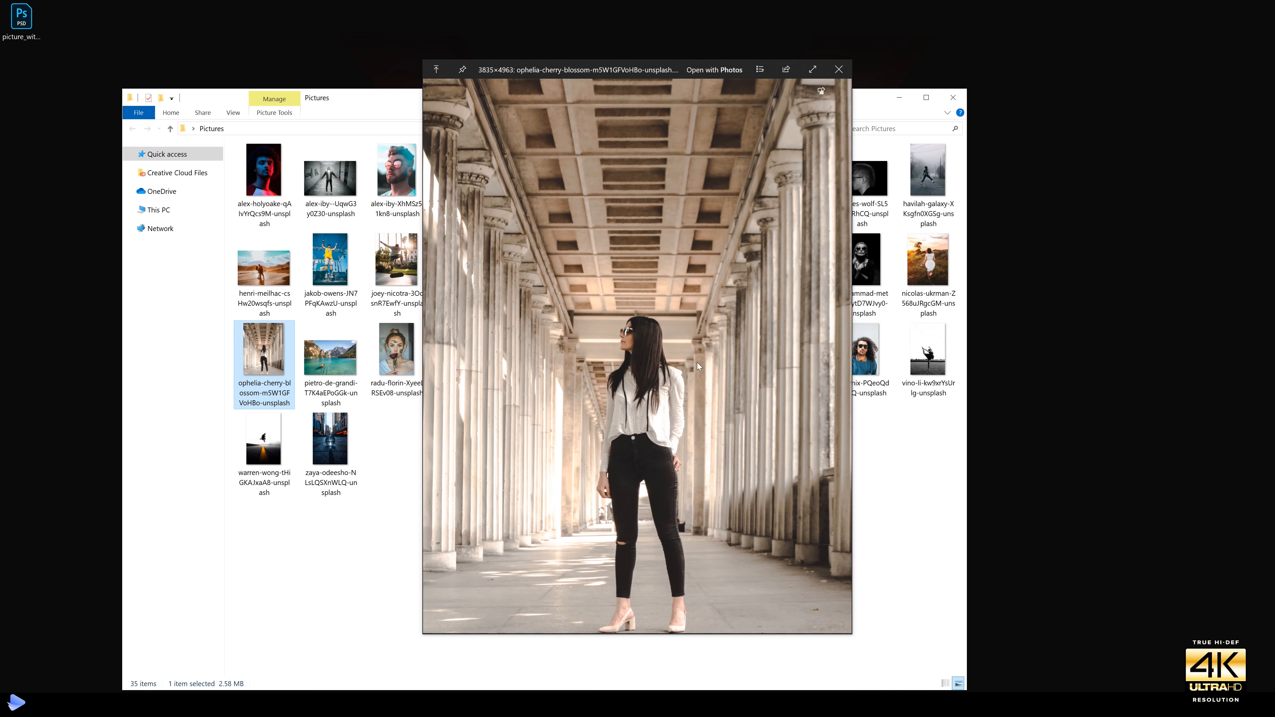
Turn on screen annotation and outline in blue pen the back wall and the perspective edges running outward through the photo
key(ctrl+alt+d)
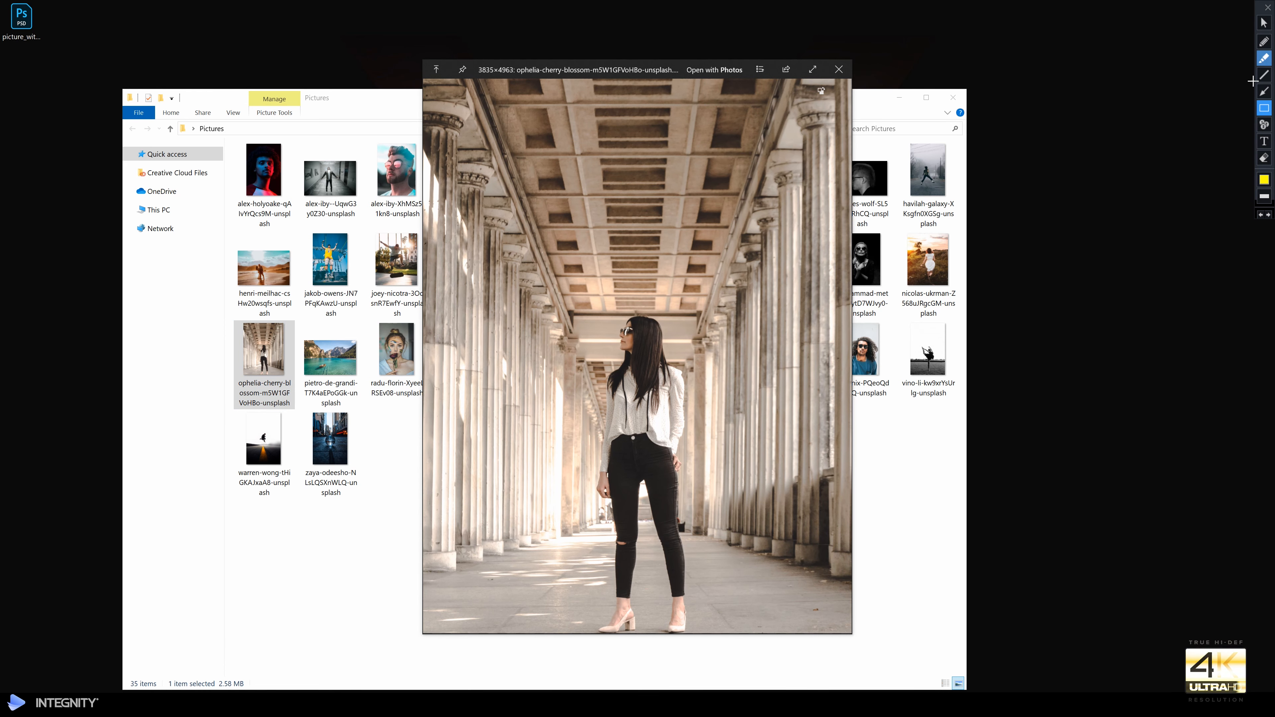
click(1264, 41)
drag(574, 351, 578, 531)
drag(709, 347, 702, 526)
drag(578, 346, 457, 104)
drag(704, 337, 795, 96)
Scribble in blue over the ceiling, the floor and both side walls of the colonnade to mark the room's surfaces
mouse_move(640, 115)
mouse_down()
mouse_move(569, 249)
mouse_move(676, 266)
mouse_up()
mouse_move(566, 553)
mouse_down()
mouse_move(608, 558)
mouse_move(516, 625)
mouse_up()
drag(651, 562, 646, 623)
mouse_move(712, 553)
mouse_down()
mouse_move(758, 605)
mouse_move(785, 540)
mouse_move(719, 535)
mouse_move(793, 497)
mouse_move(876, 591)
mouse_up()
mouse_move(744, 344)
mouse_down()
mouse_move(819, 459)
mouse_move(844, 361)
mouse_up()
mouse_move(534, 361)
mouse_down()
mouse_move(479, 428)
mouse_move(430, 316)
mouse_up()
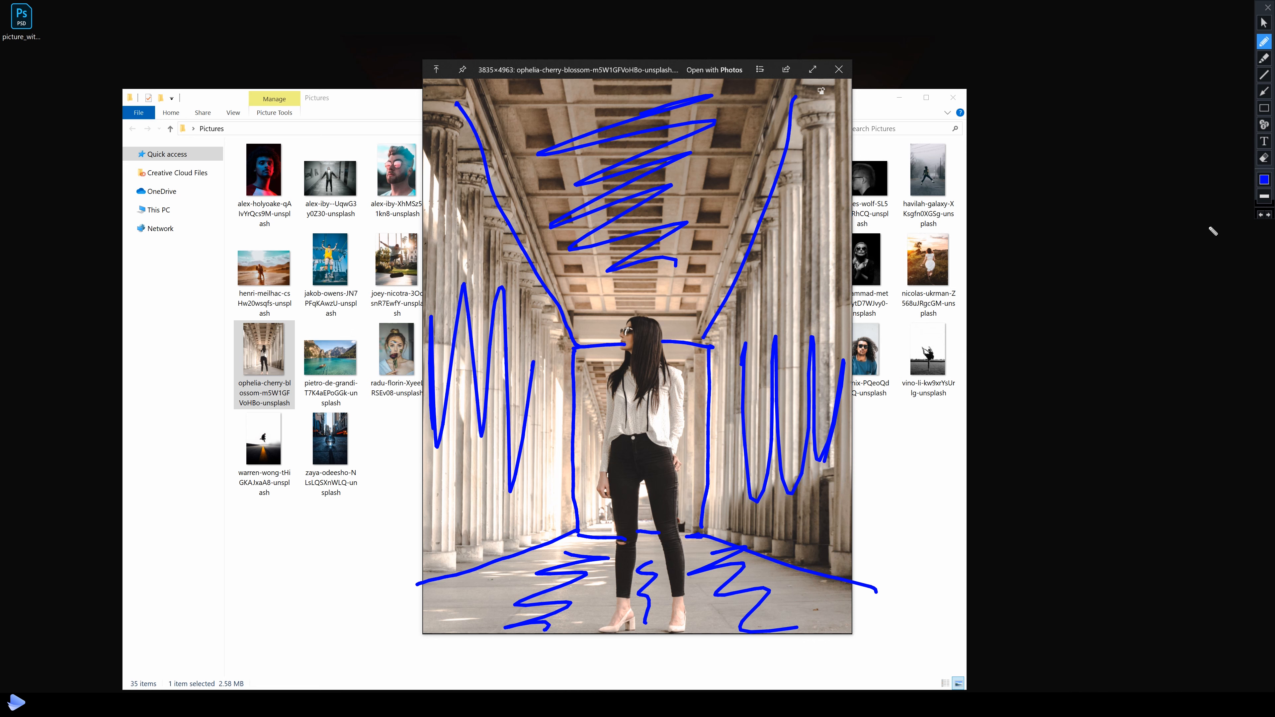
Mark the woman in the photo as the foreground subject with the green highlighter, starting at her head
click(1264, 58)
mouse_move(626, 344)
mouse_down()
mouse_move(637, 324)
mouse_move(622, 335)
mouse_up()
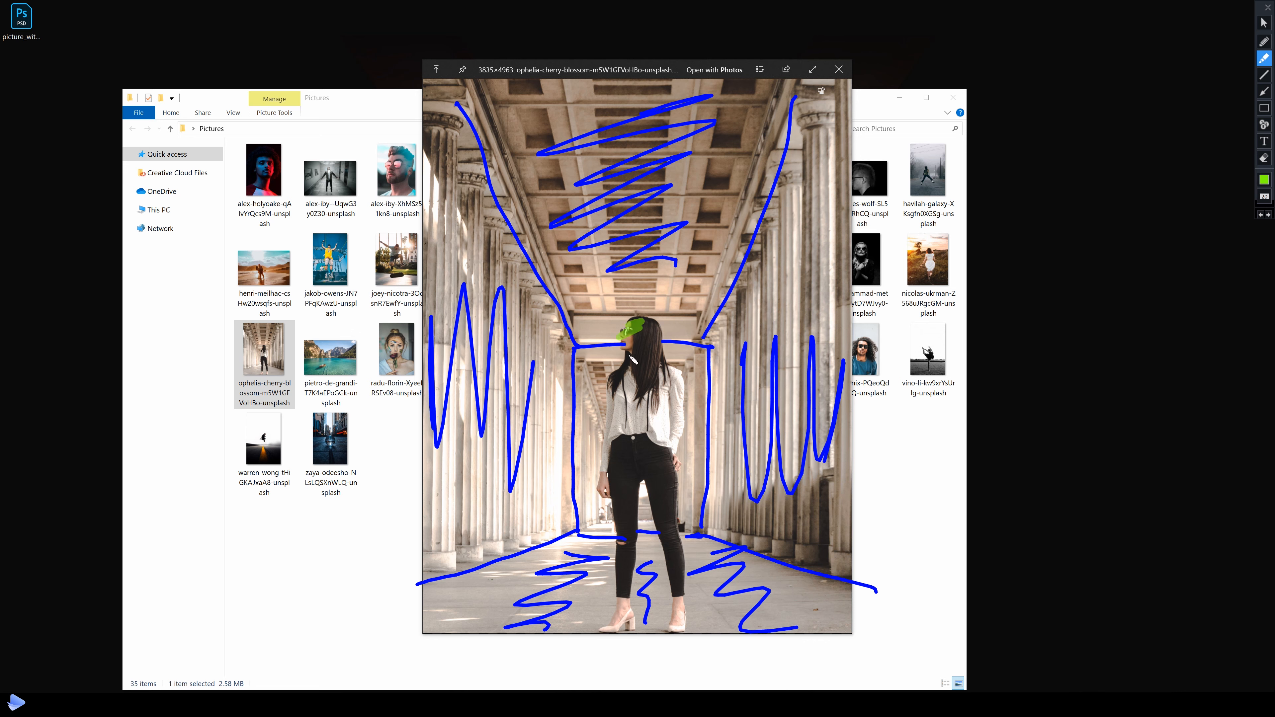
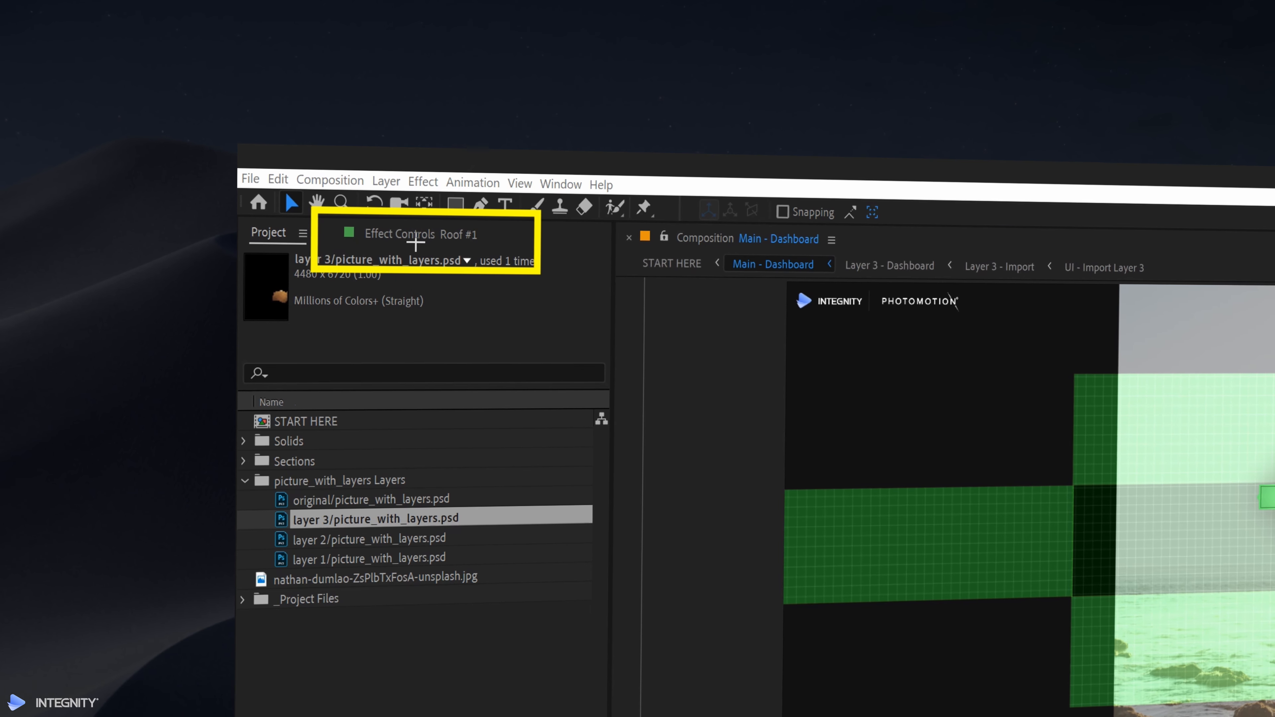
Show the Effect Controls for Roof #1, close them and reopen them
click(402, 234)
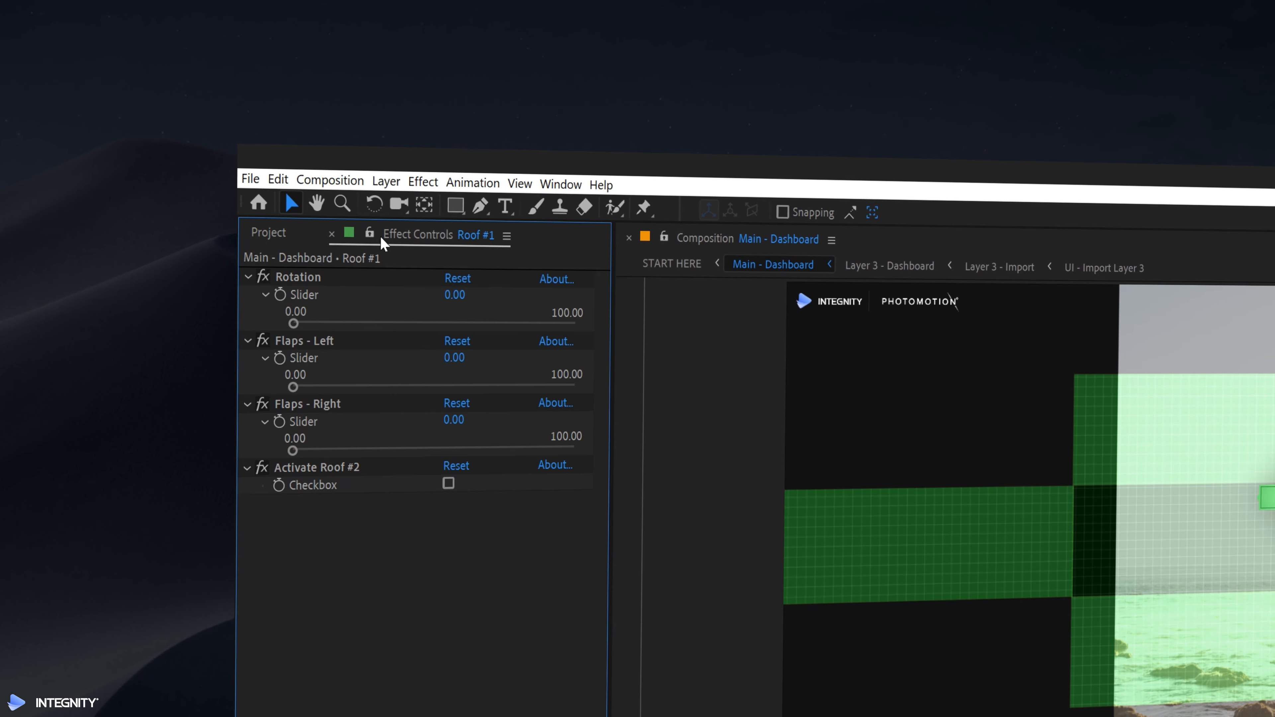
click(331, 233)
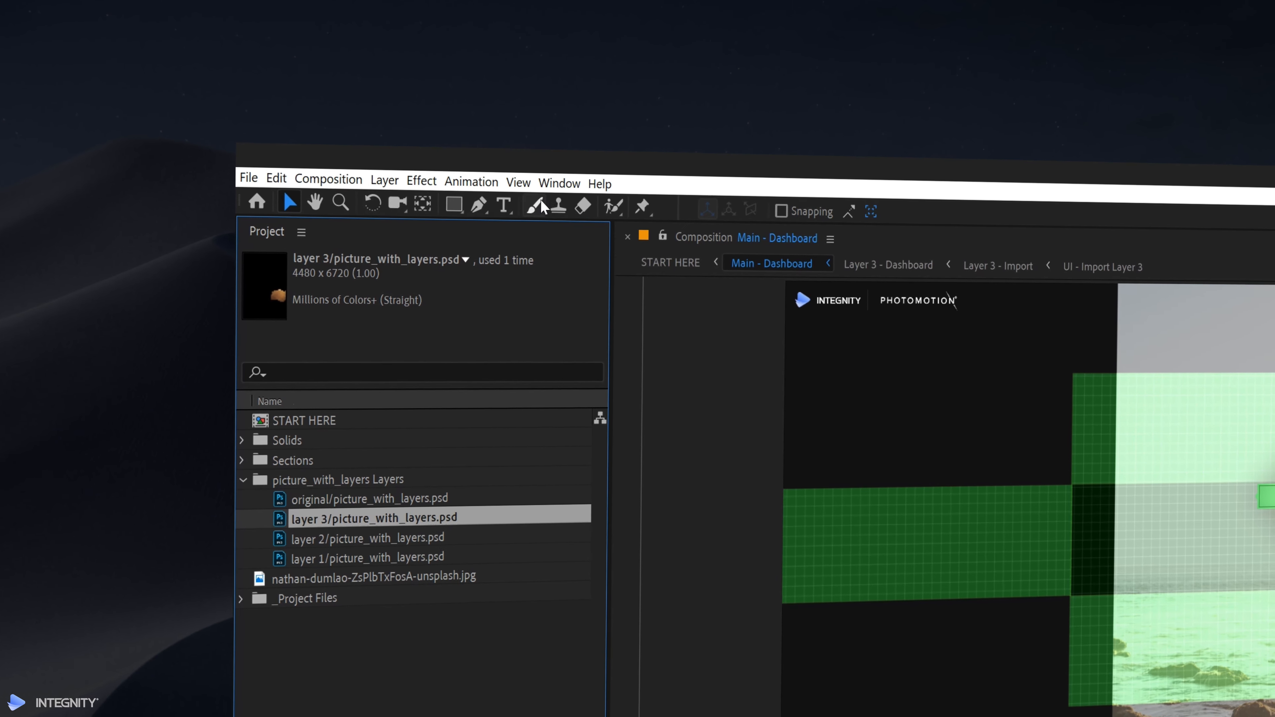
click(561, 184)
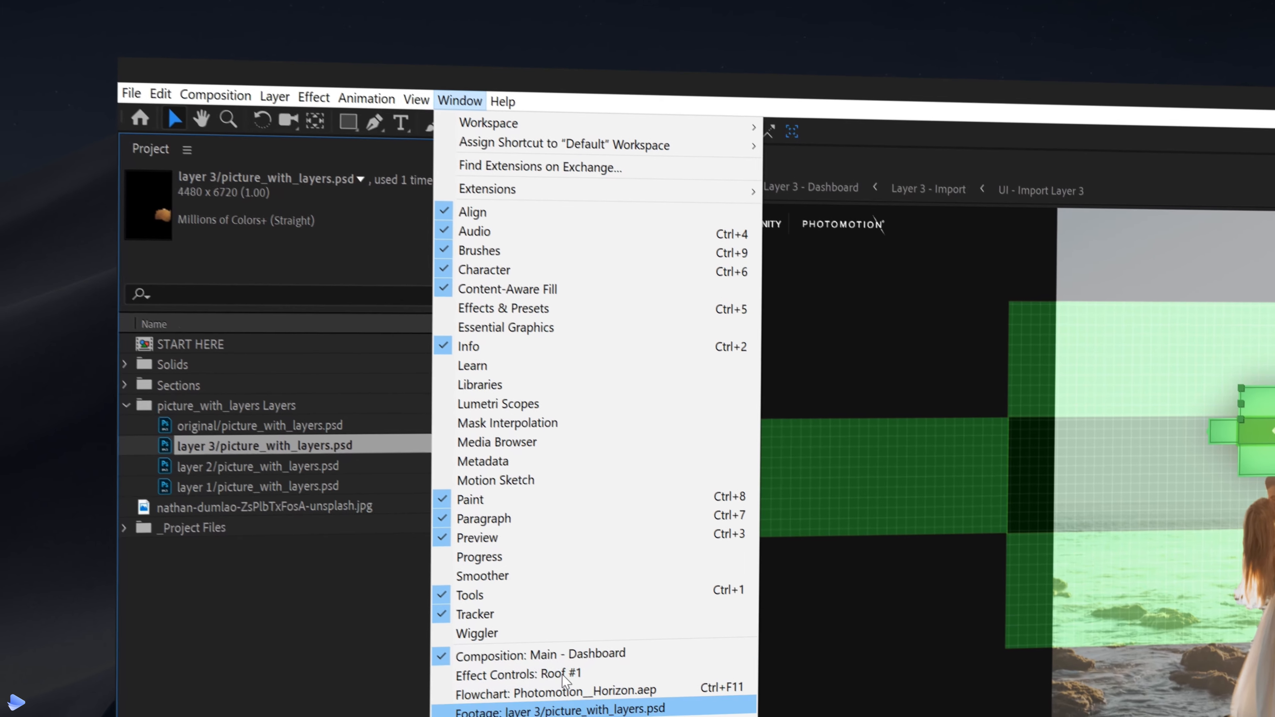
click(501, 653)
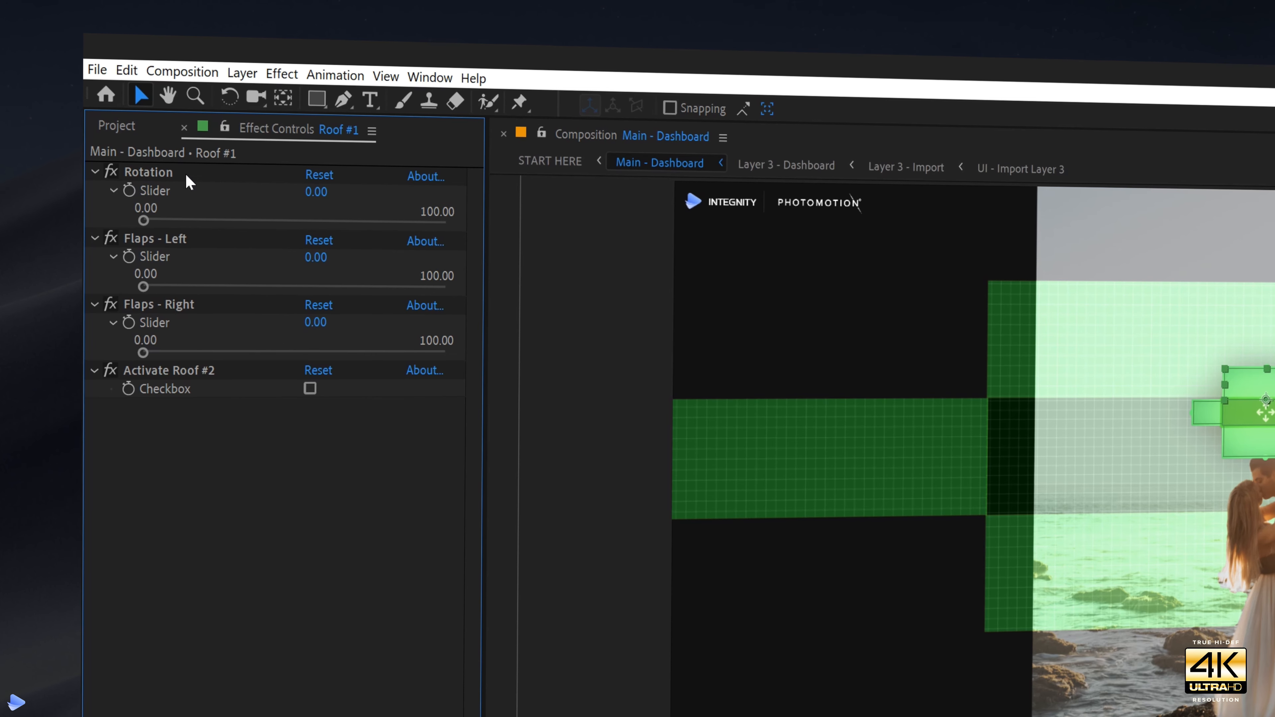
Set Roof #1's Rotation to 71.58 and extend its outer edge until the roof covers the top of the photo
drag(143, 220, 219, 246)
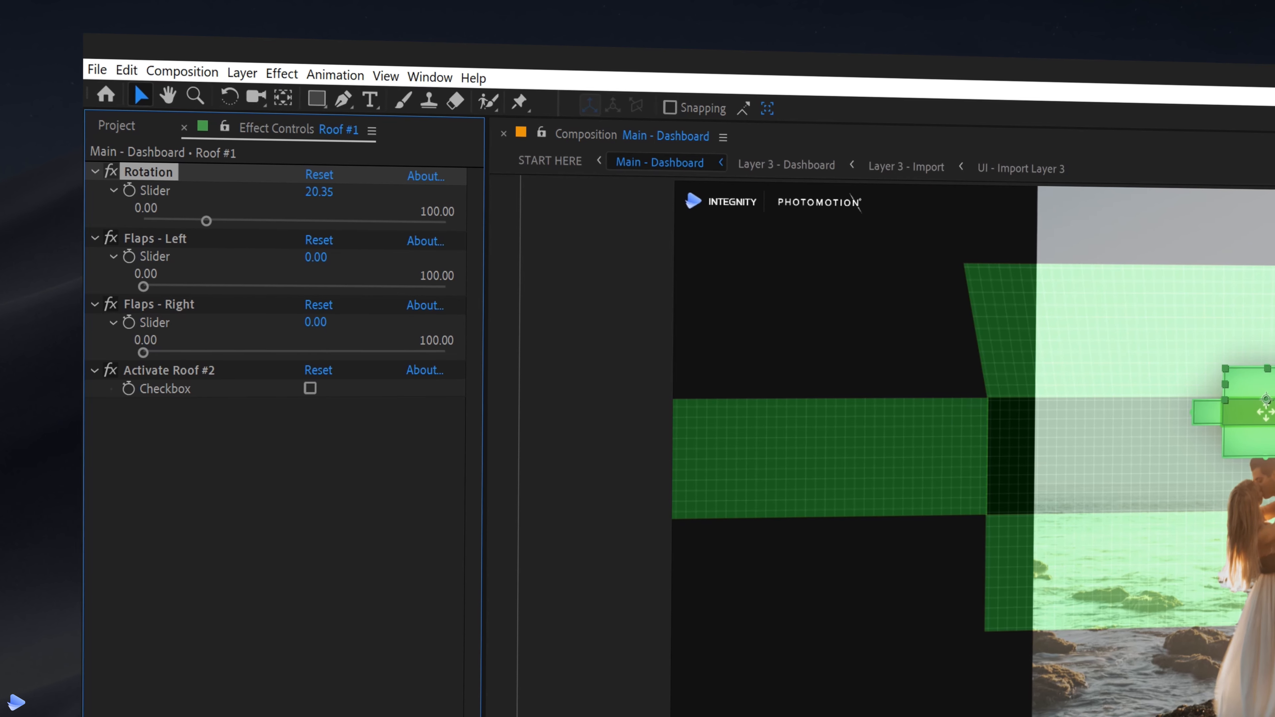
drag(206, 221, 359, 222)
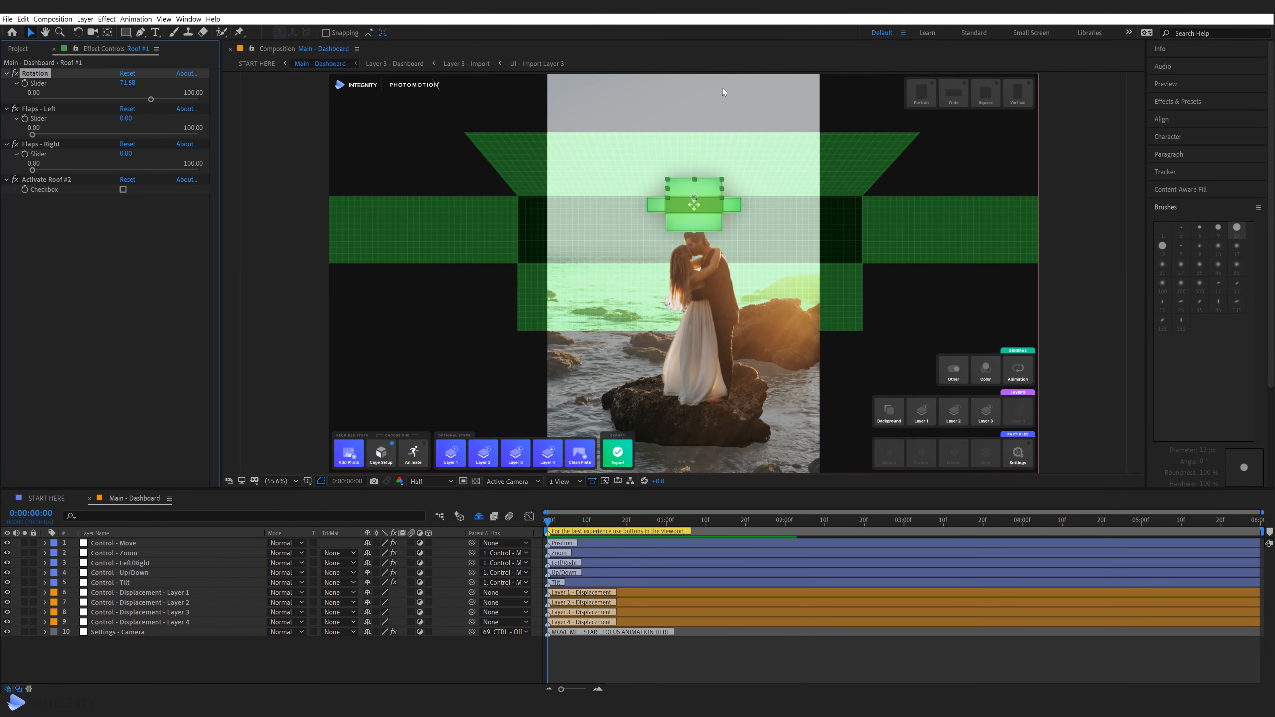
mouse_move(542, 66)
mouse_down()
mouse_move(834, 128)
mouse_move(831, 141)
mouse_up()
key(Escape)
drag(696, 180, 696, 182)
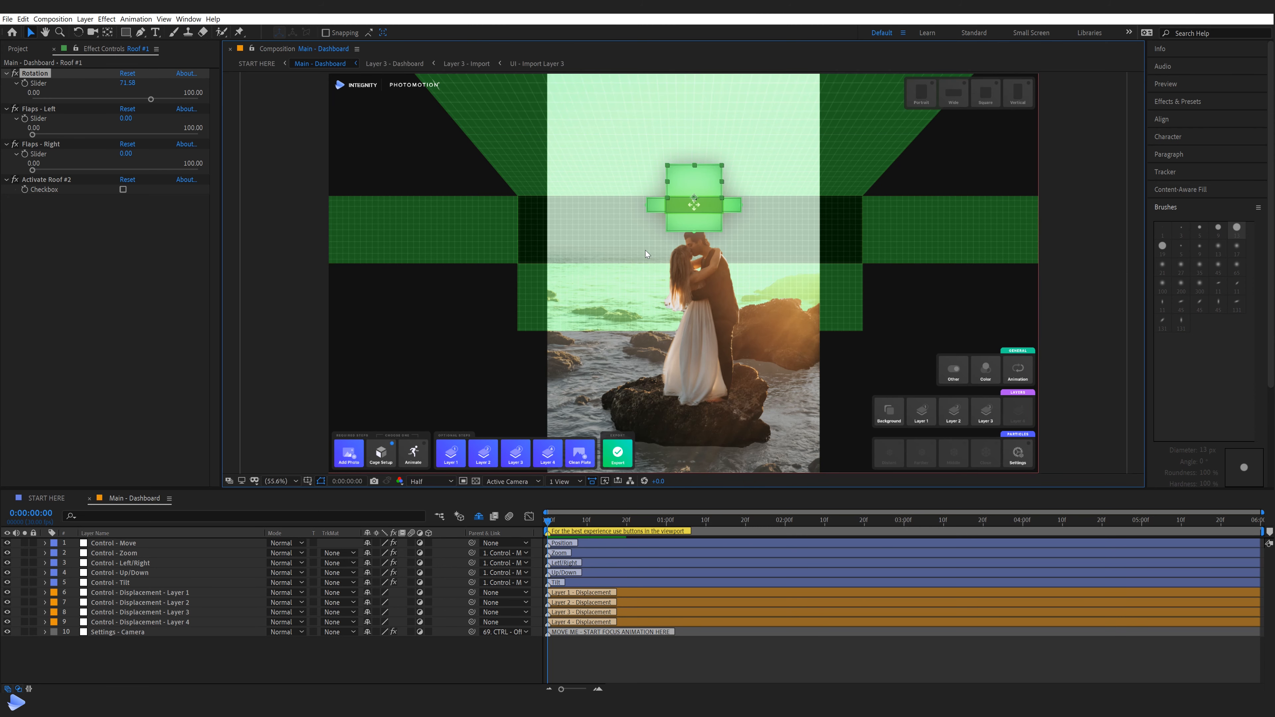
Select the floor, right wall and left wall parts of the cage in turn to examine their effect controls
click(667, 216)
click(733, 207)
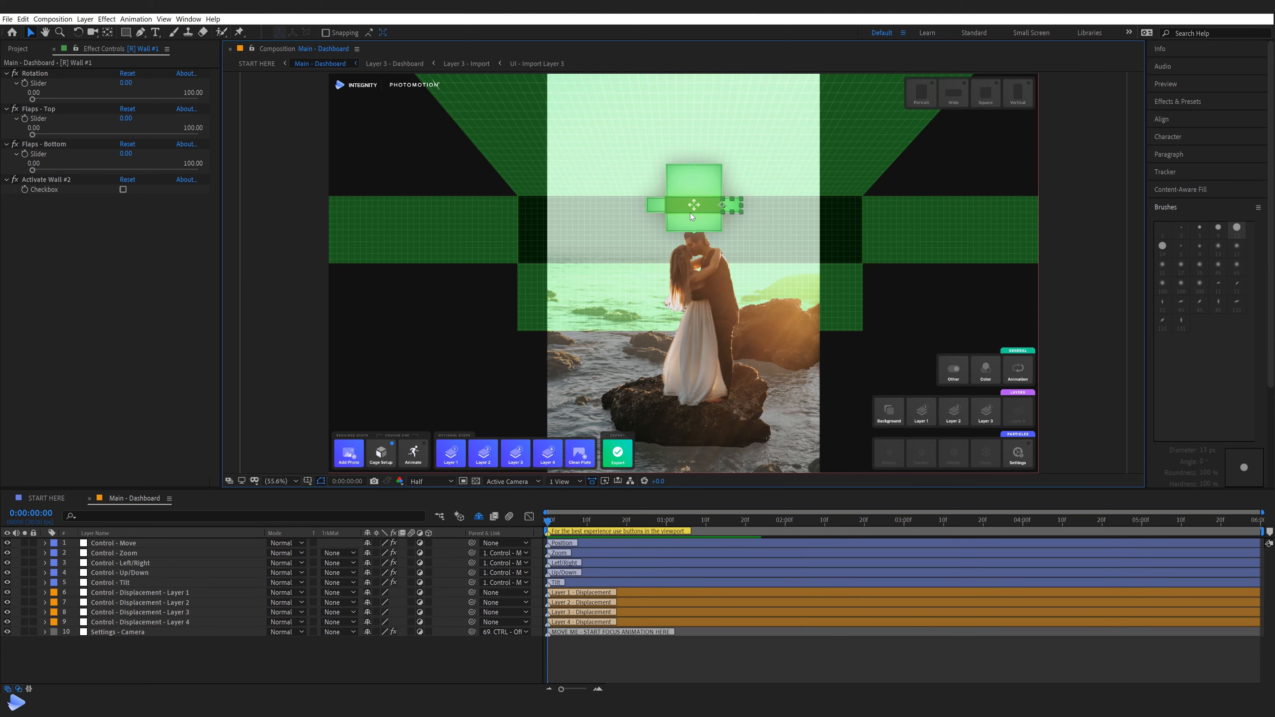
click(664, 205)
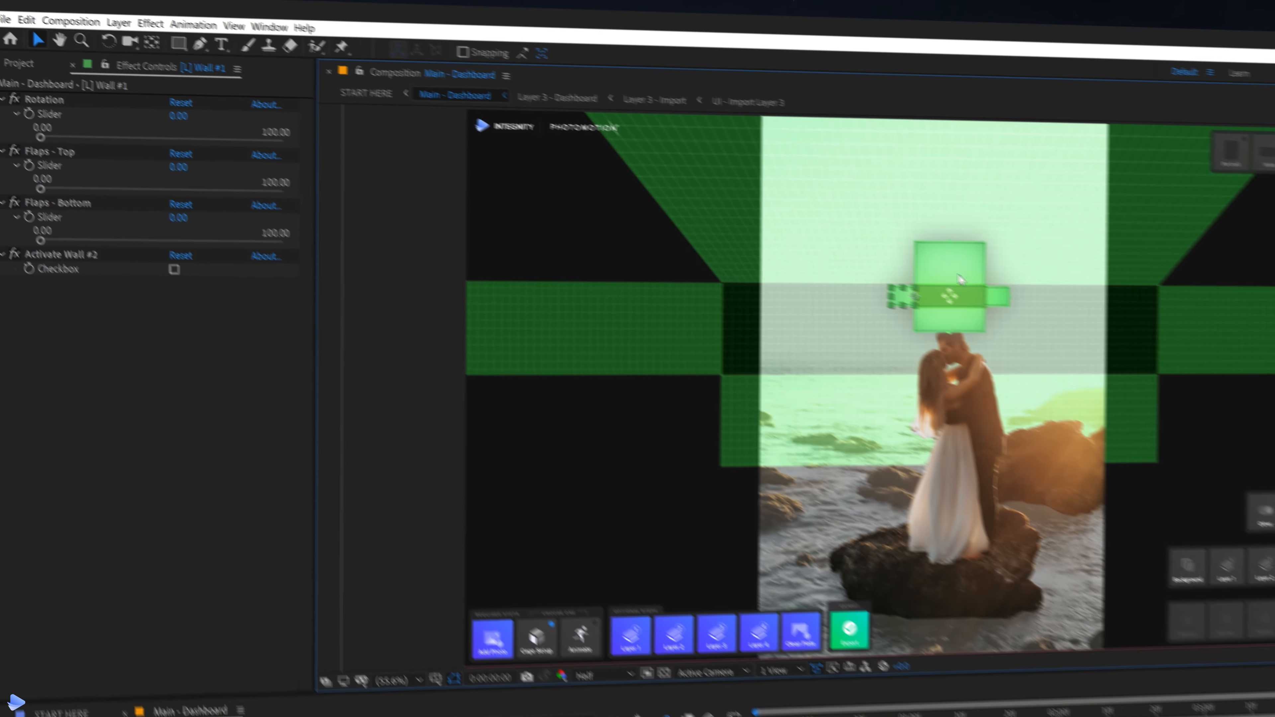
click(802, 198)
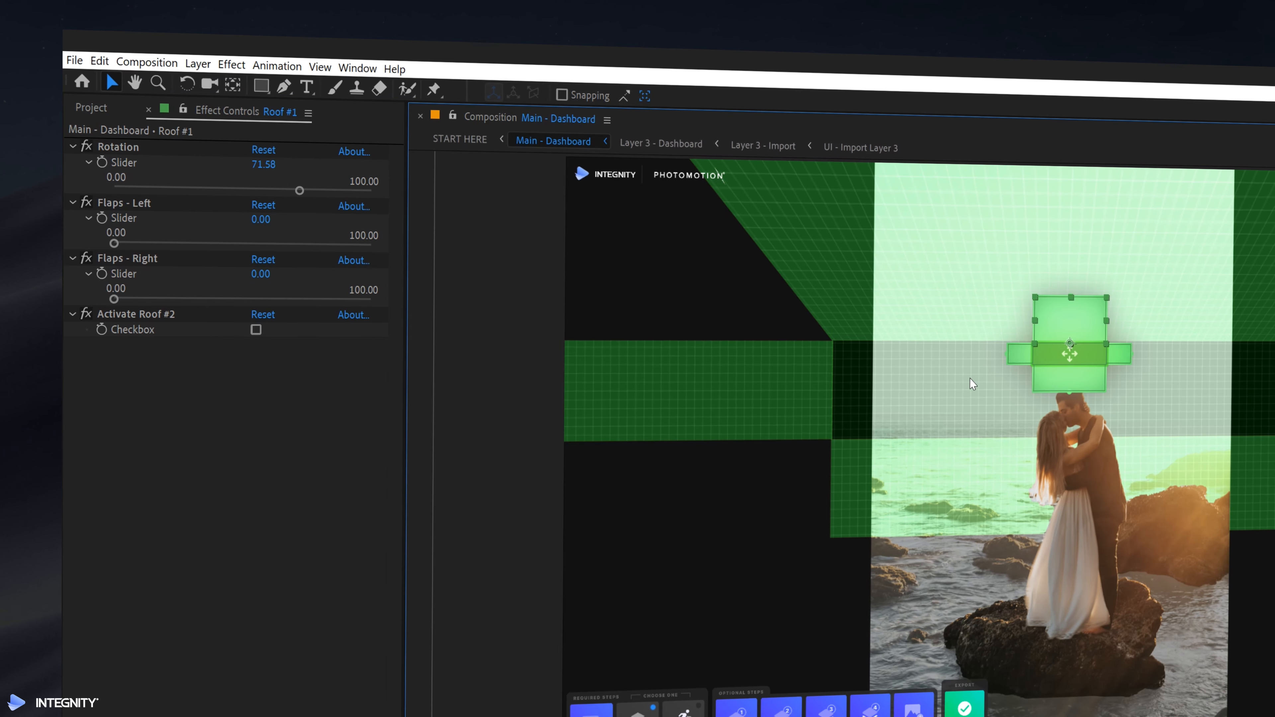
Try tilting the cage's back wall with the Back - Tilt control of Cage - Position, and restore it to 0
click(1058, 358)
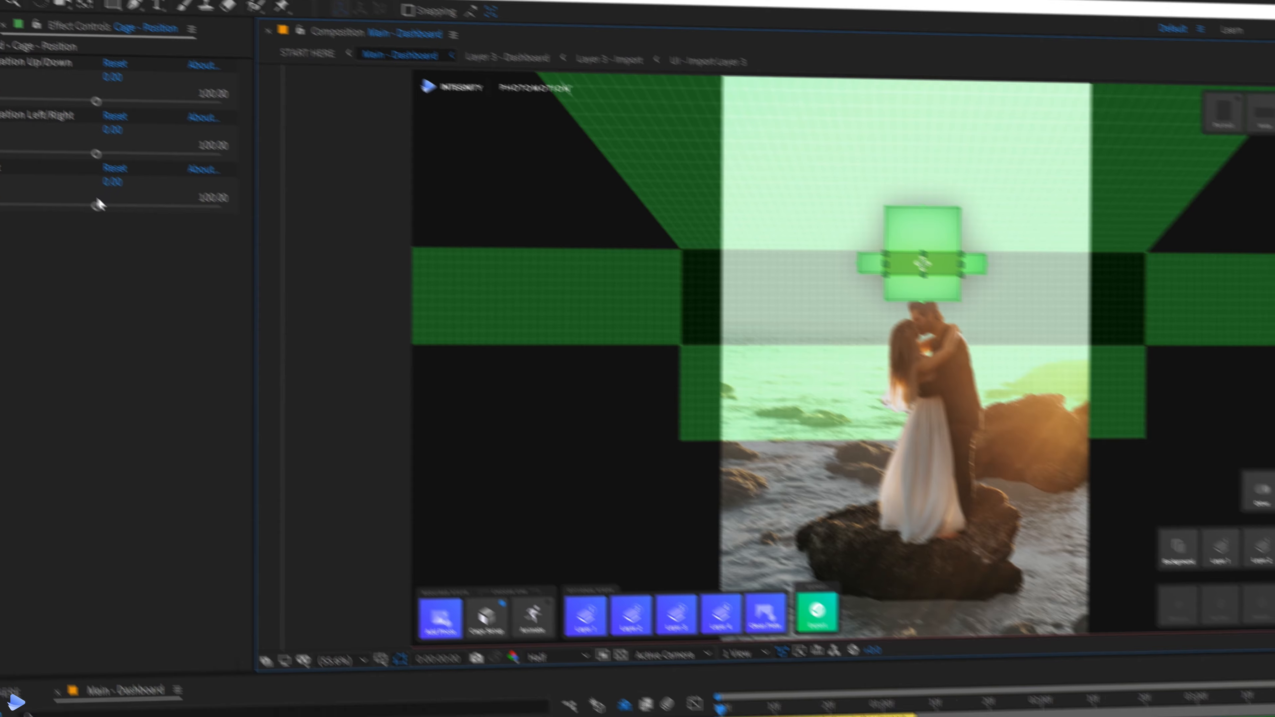
drag(243, 300, 266, 300)
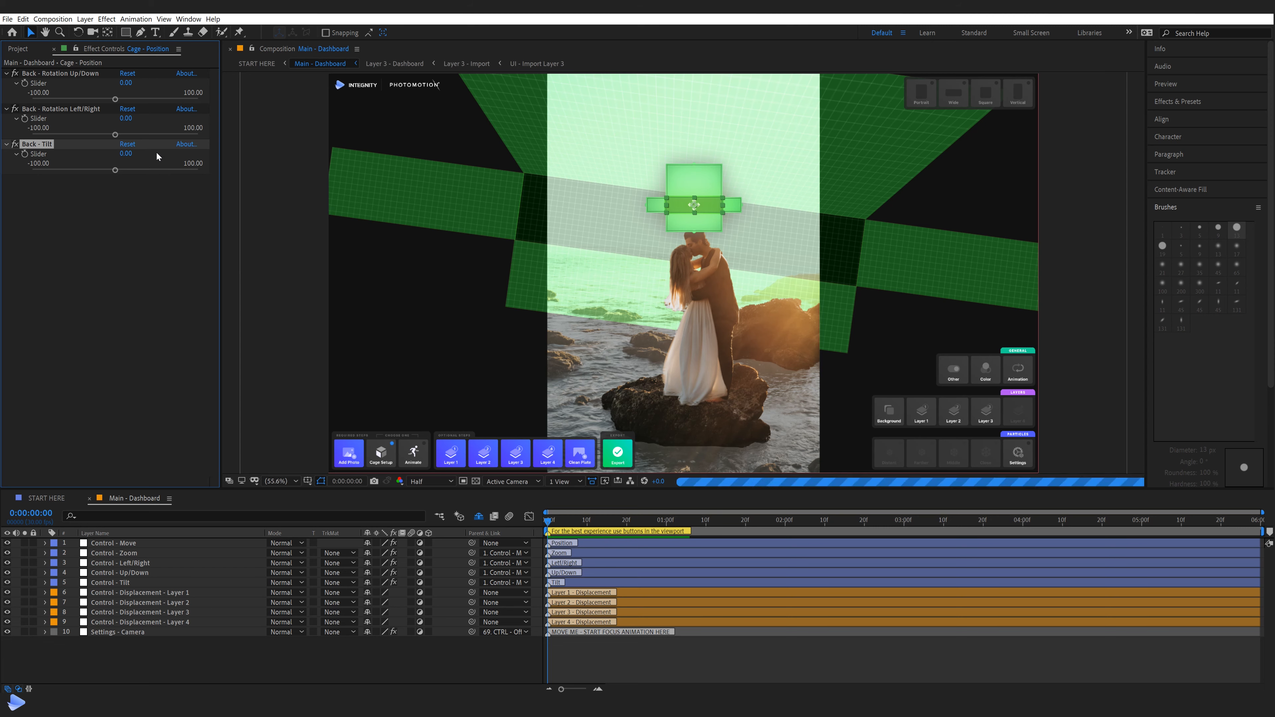
key(Return)
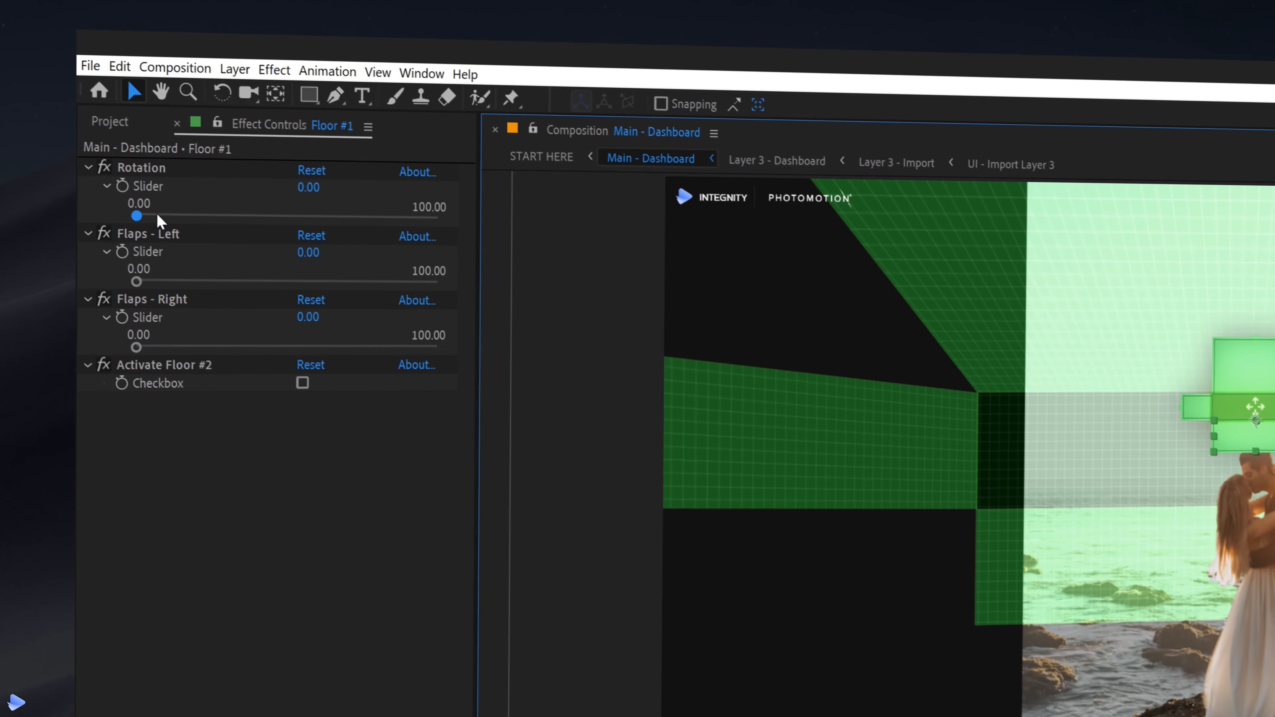
Set Floor #1's Rotation to 63.86
drag(157, 213, 318, 221)
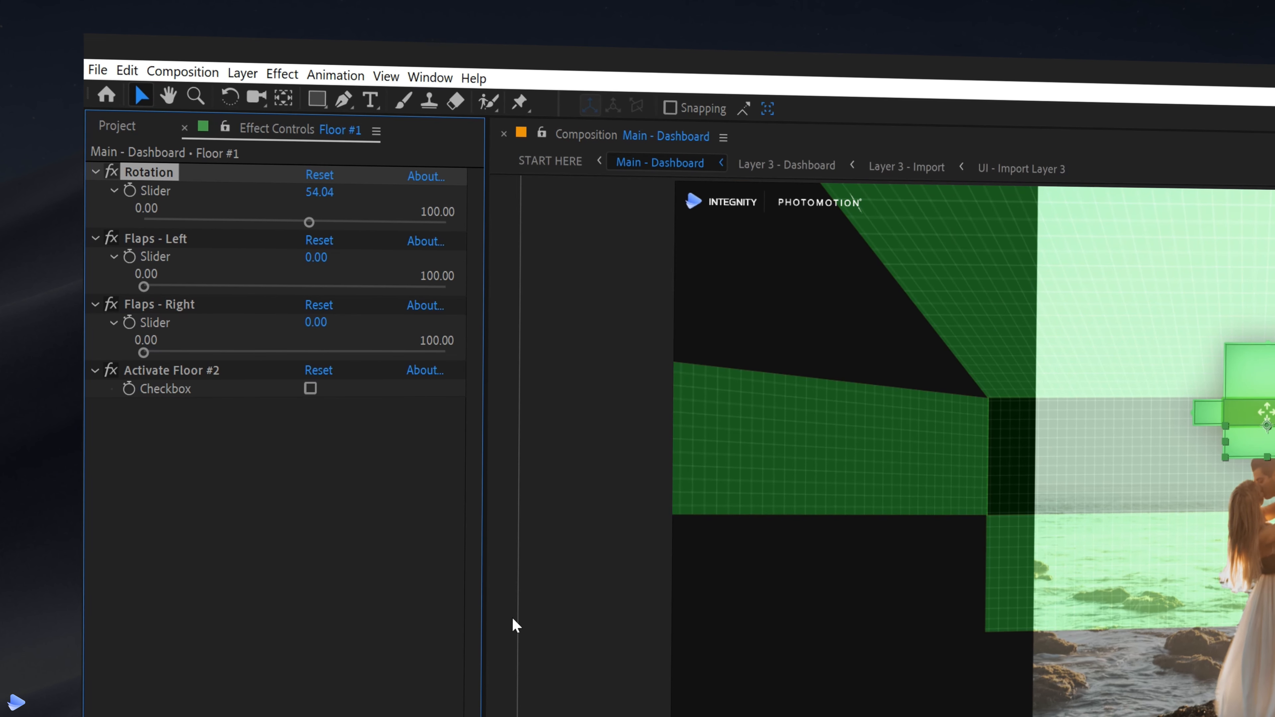
drag(308, 221, 339, 221)
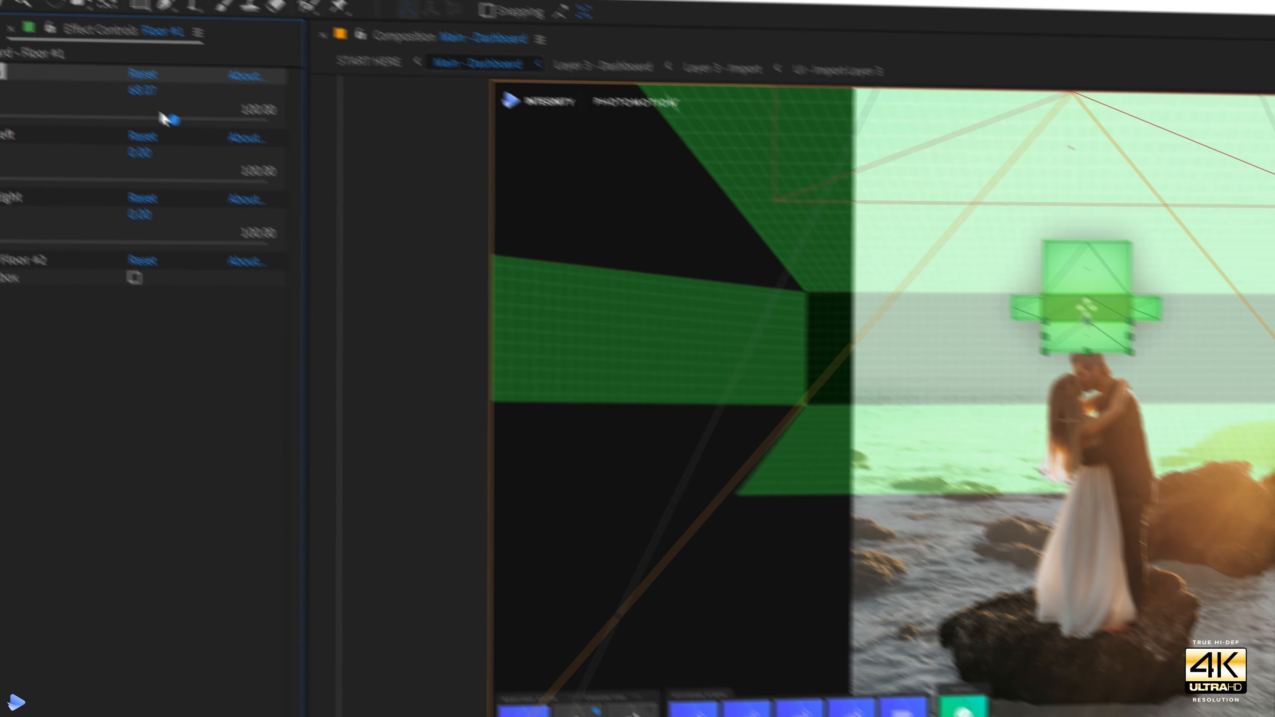
drag(160, 113, 162, 113)
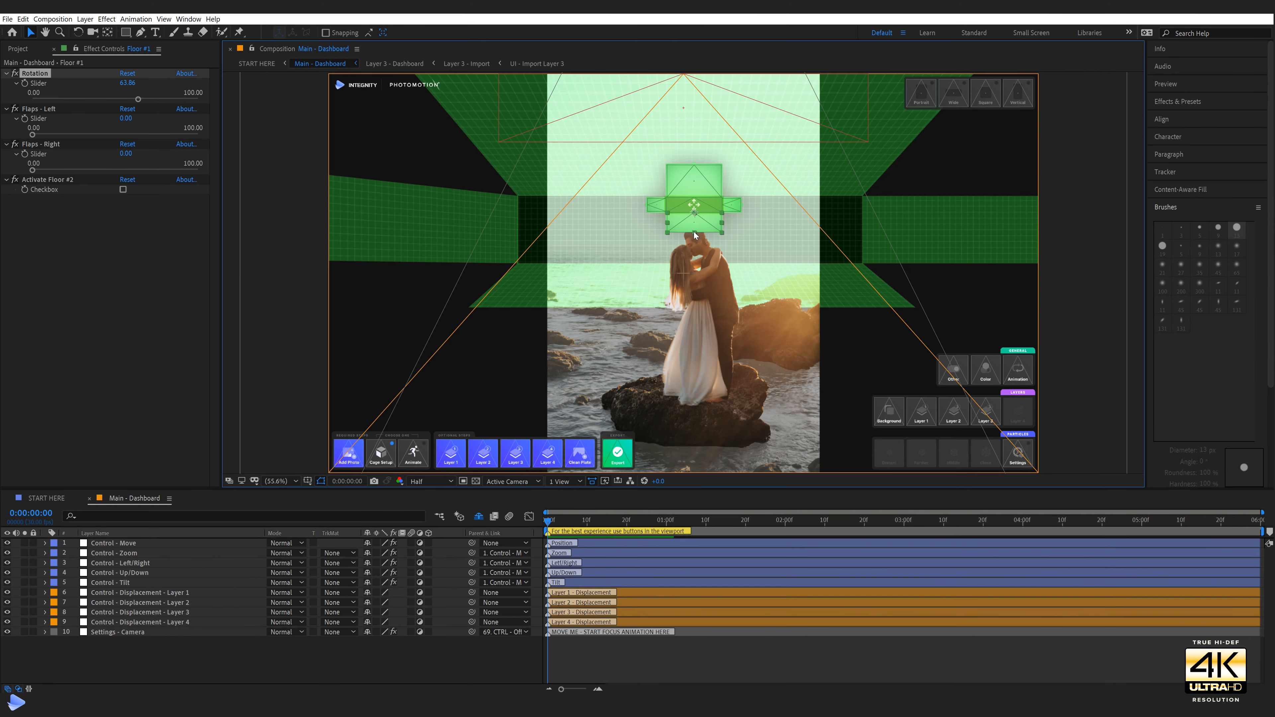
Extend Floor #1's outer edge over the water up to the foreground rock and refine its Rotation to 56.84
drag(695, 235, 698, 260)
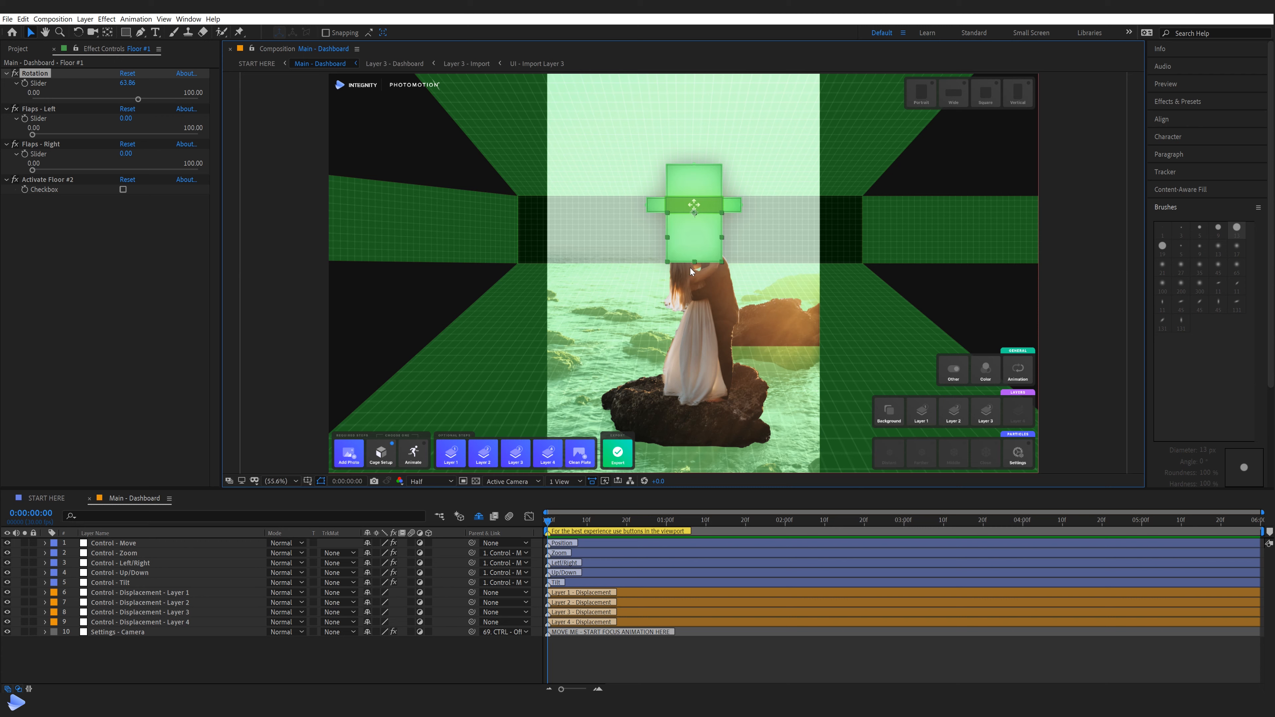
drag(694, 263, 696, 244)
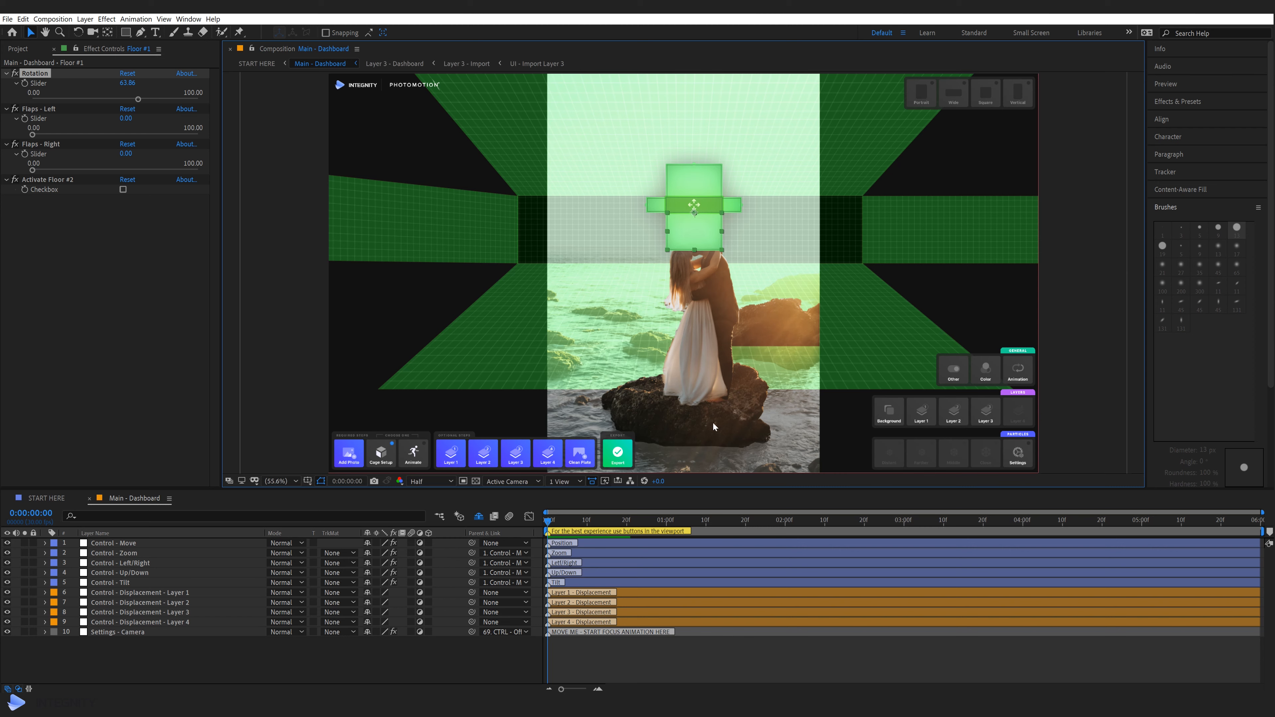
drag(696, 246, 695, 237)
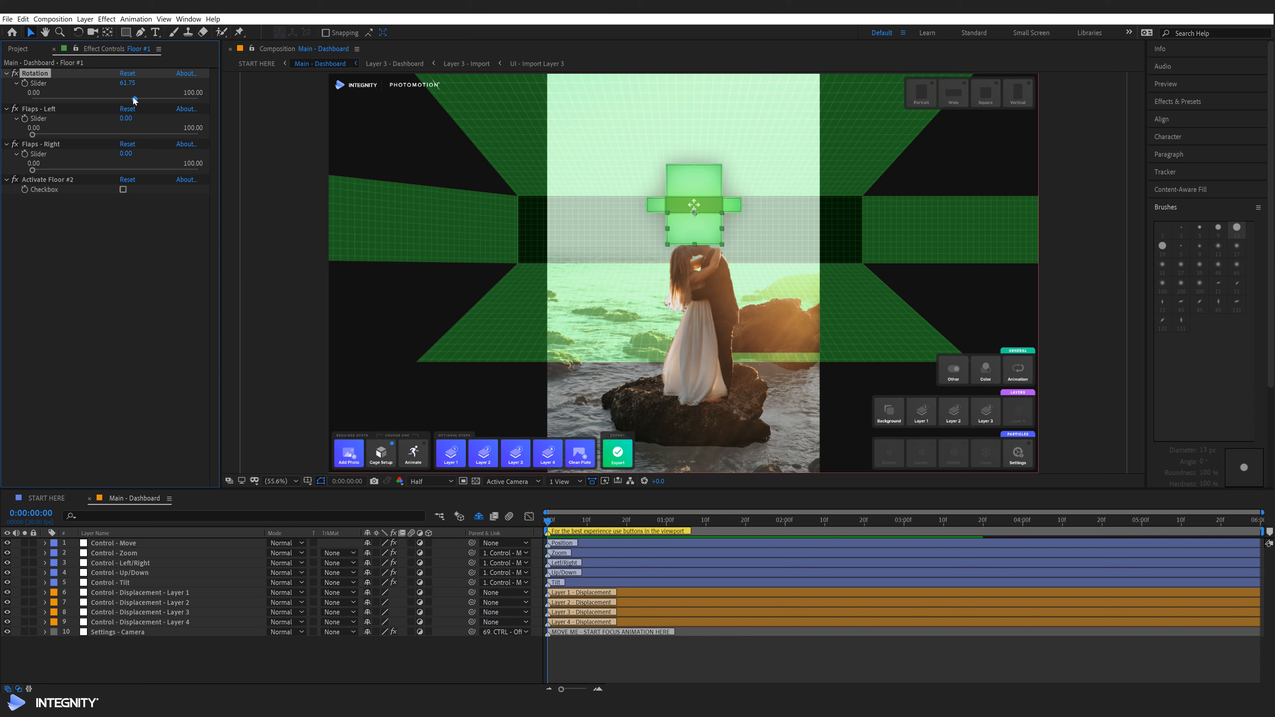
click(133, 97)
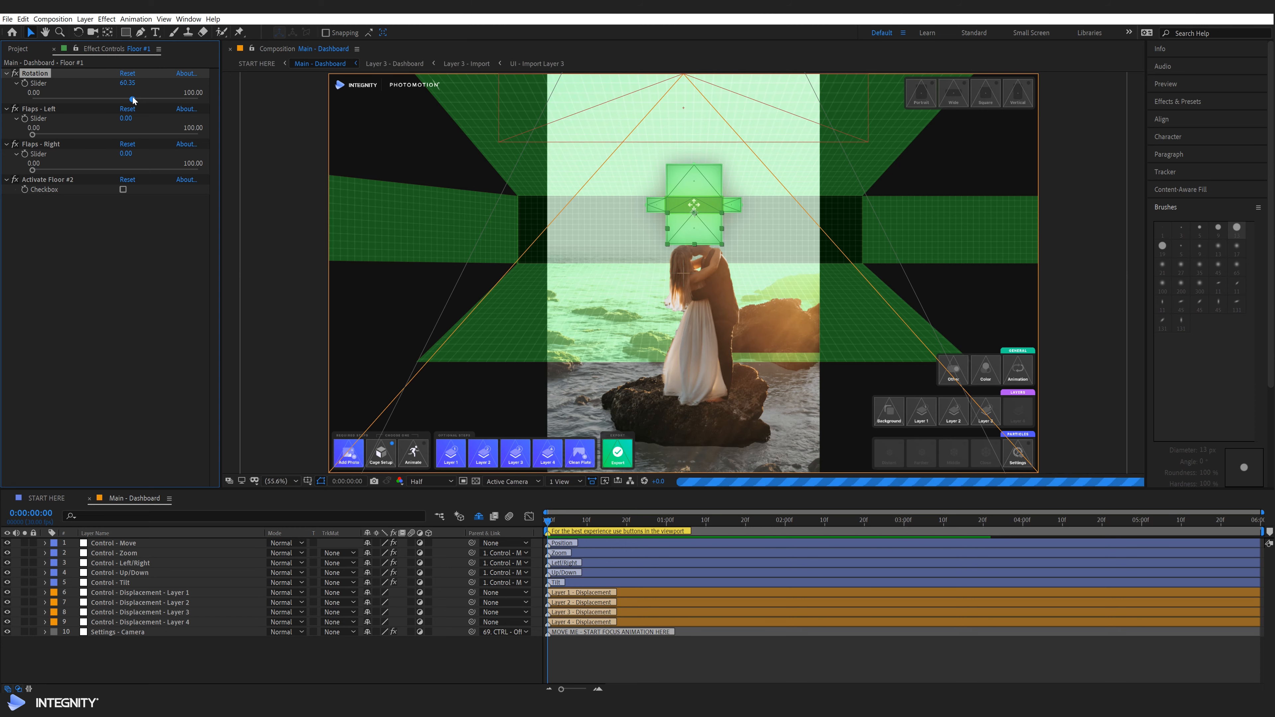
drag(132, 100, 126, 99)
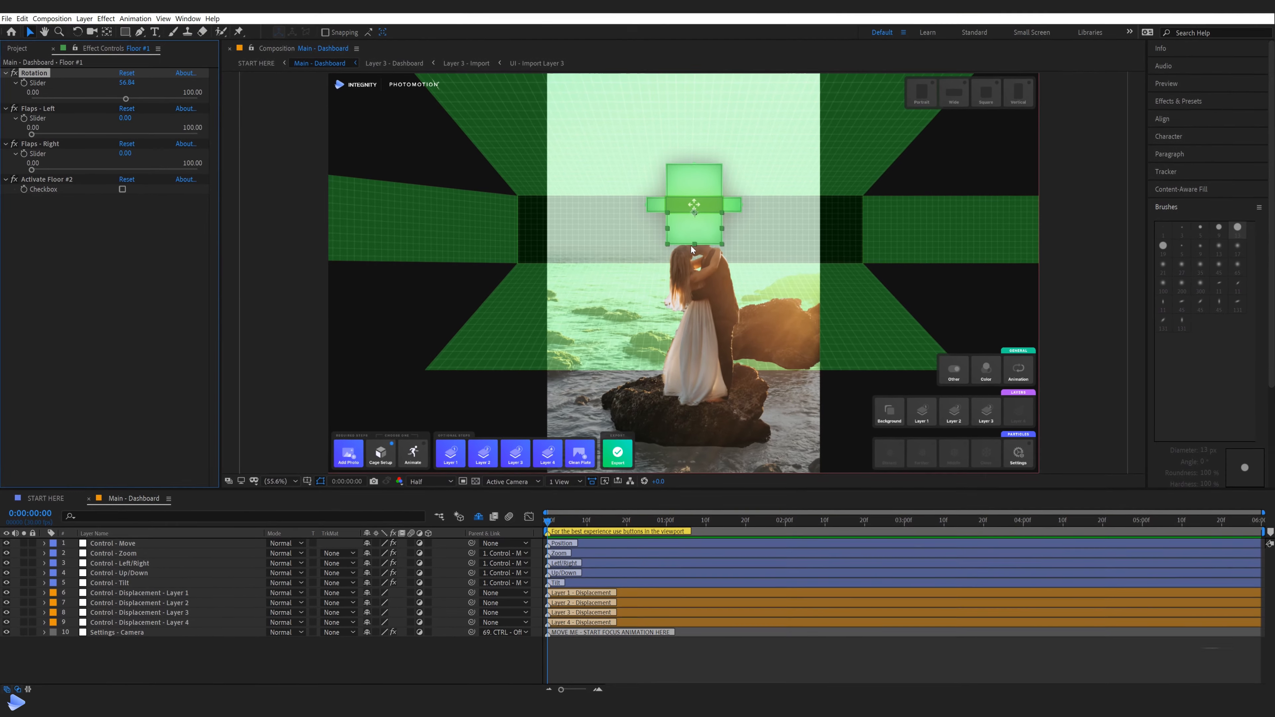
Try extending Floor #1 to the bottom of the photo and varying its Rotation
click(693, 245)
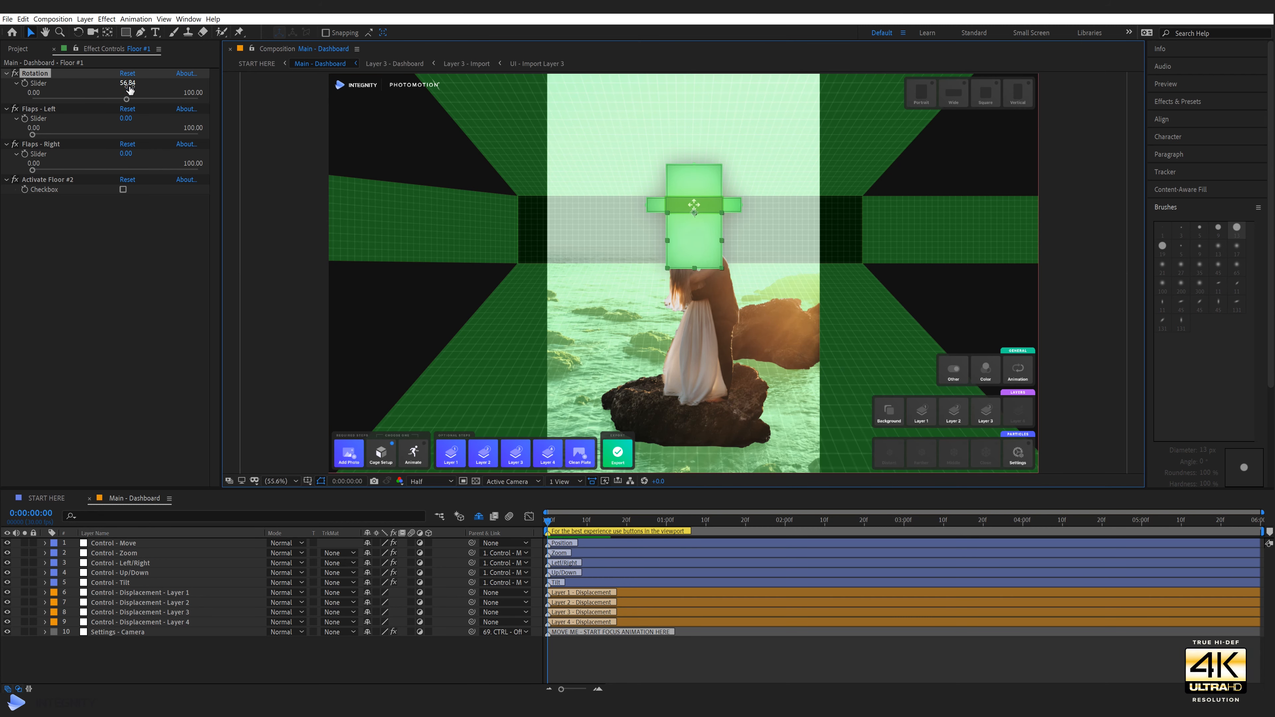
mouse_move(110, 72)
mouse_down()
mouse_move(169, 93)
mouse_move(119, 99)
mouse_move(141, 102)
mouse_up()
key(Escape)
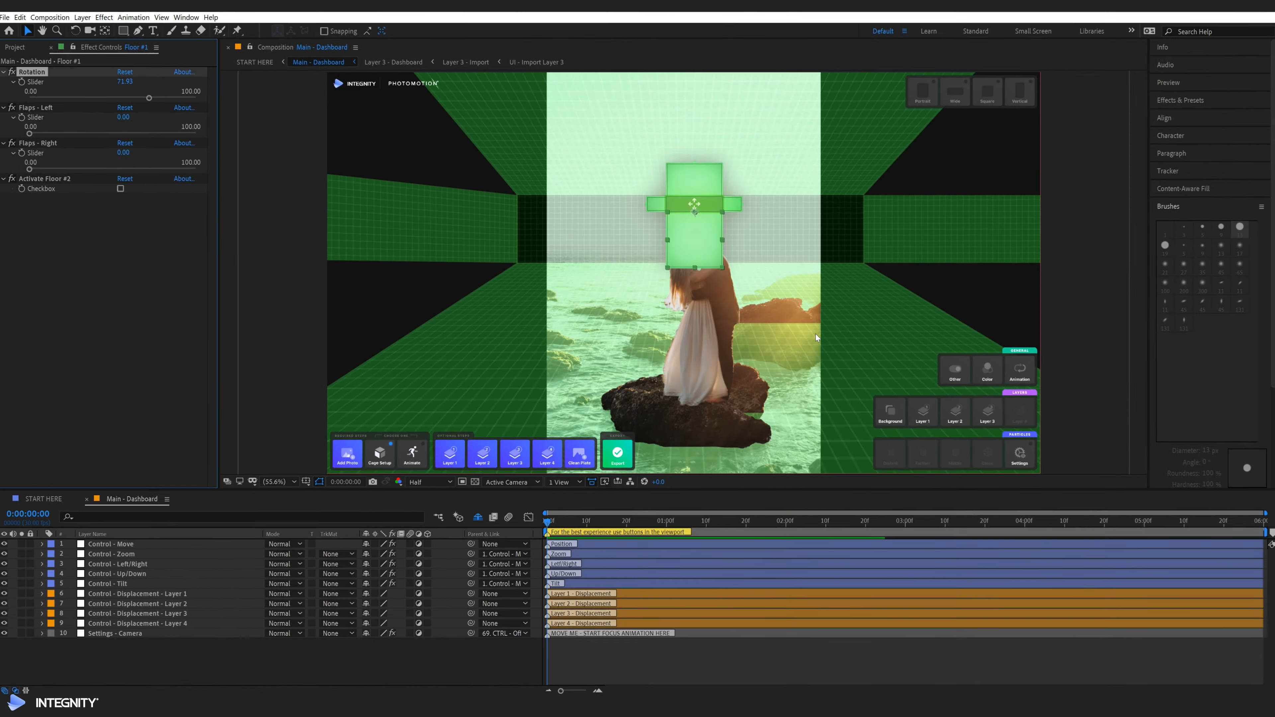
drag(149, 98, 124, 98)
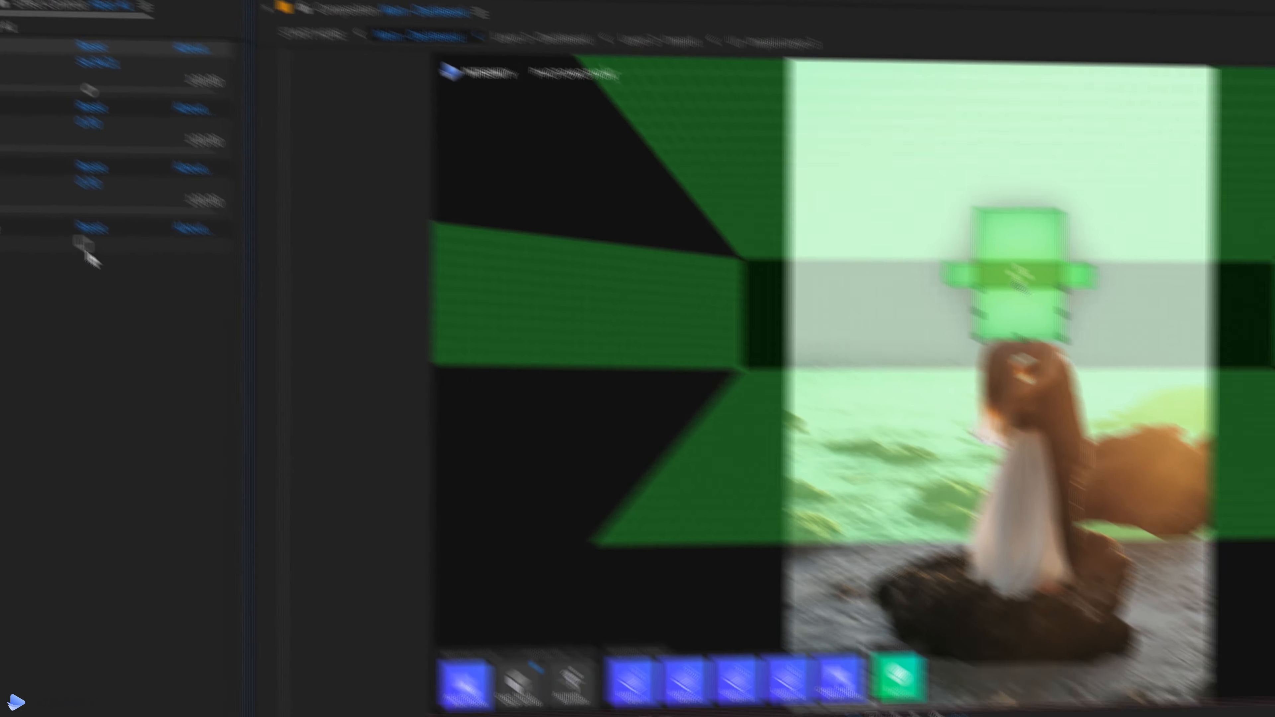
Activate Floor #2 from Floor #1 and set its Rotation to 31.23
click(274, 367)
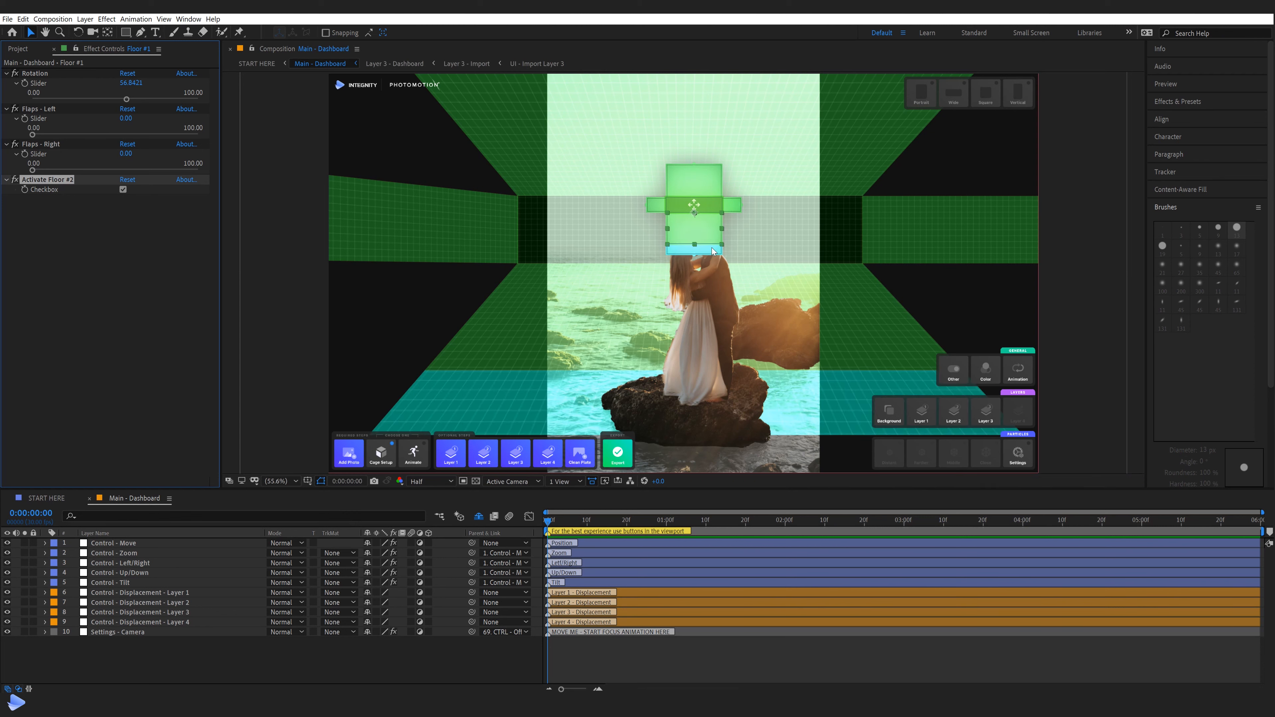
click(696, 247)
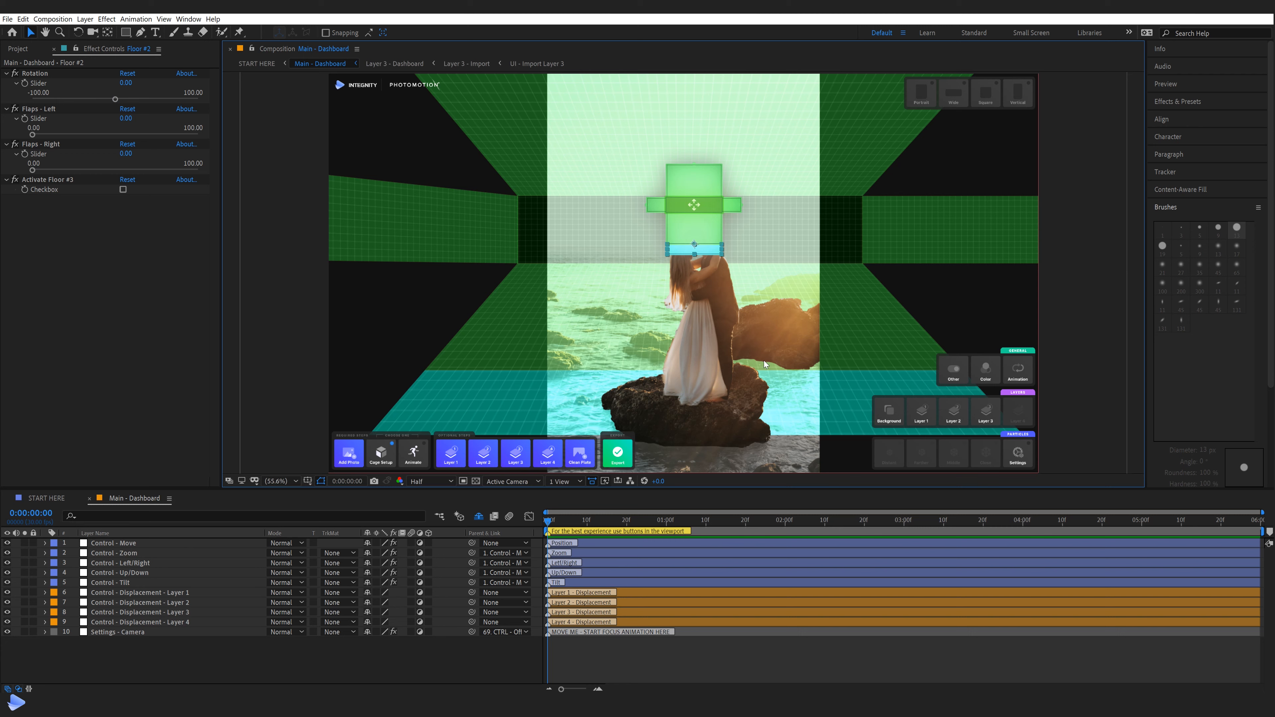
drag(115, 99, 124, 99)
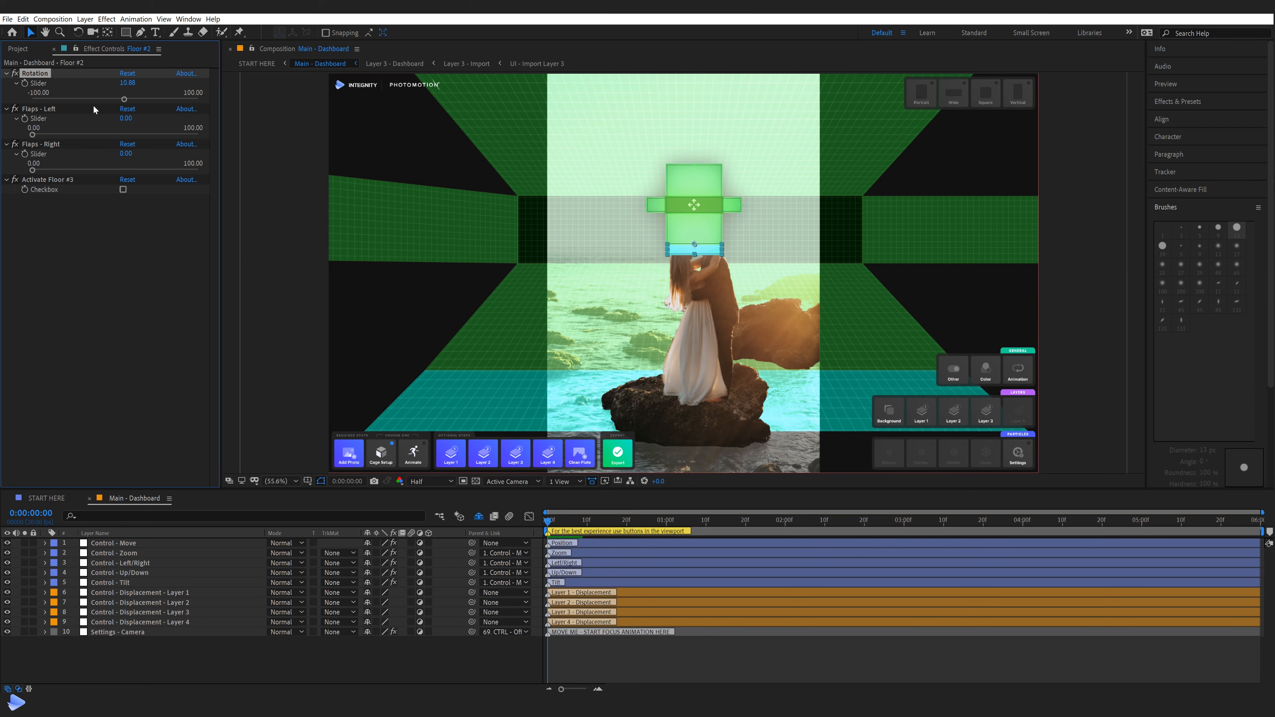
drag(124, 99, 135, 99)
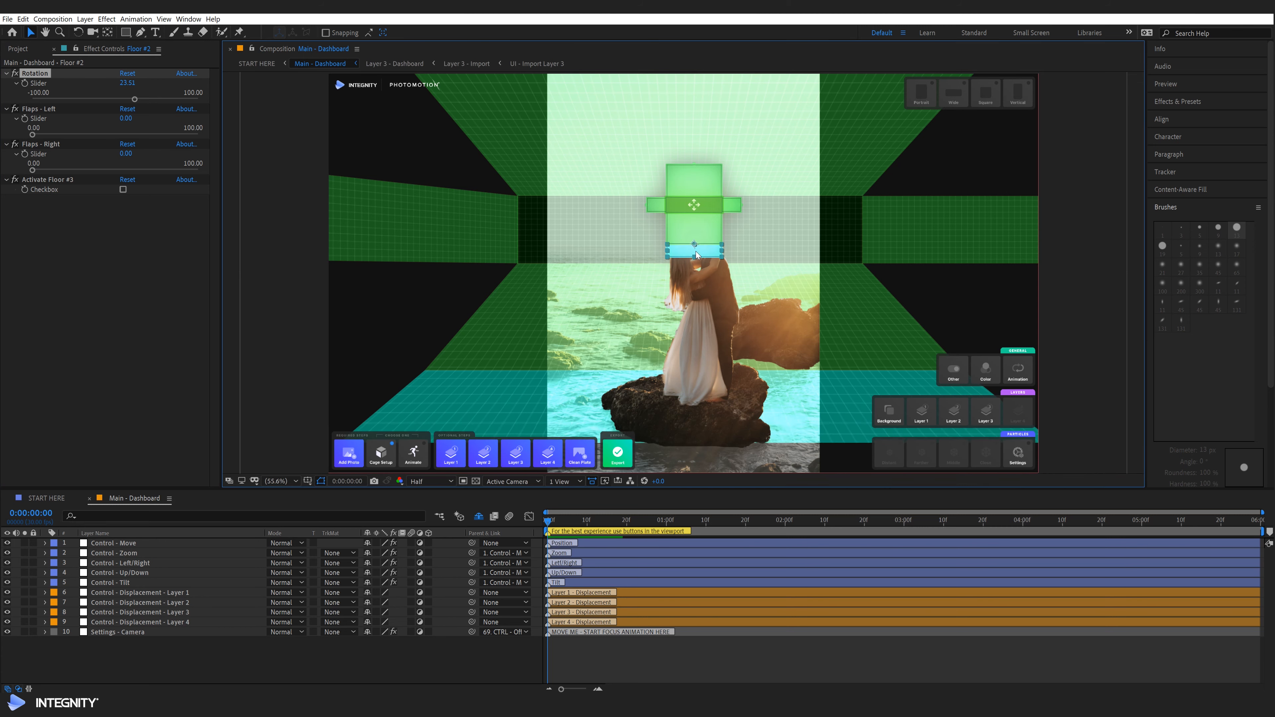
drag(134, 99, 141, 99)
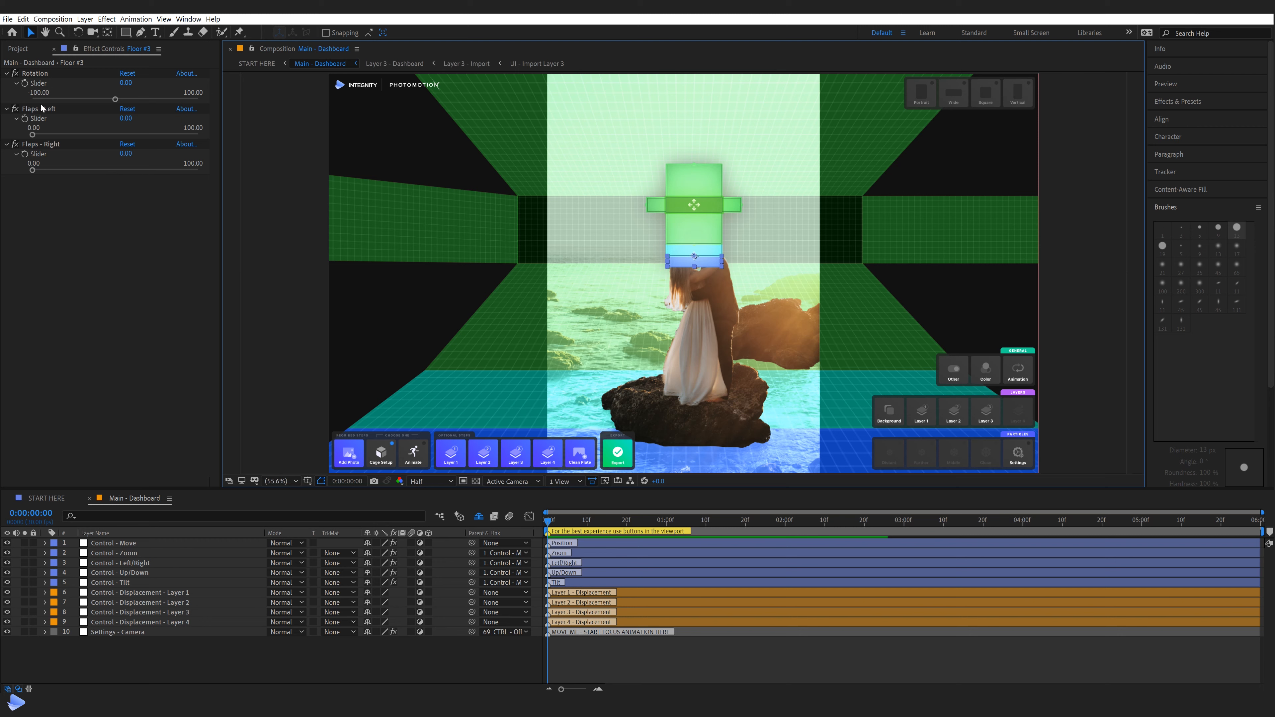
Raise Floor #3's Rotation to 24.91 and ease it back slightly
mouse_move(125, 99)
mouse_down()
mouse_move(115, 100)
mouse_move(134, 101)
mouse_move(138, 118)
mouse_up()
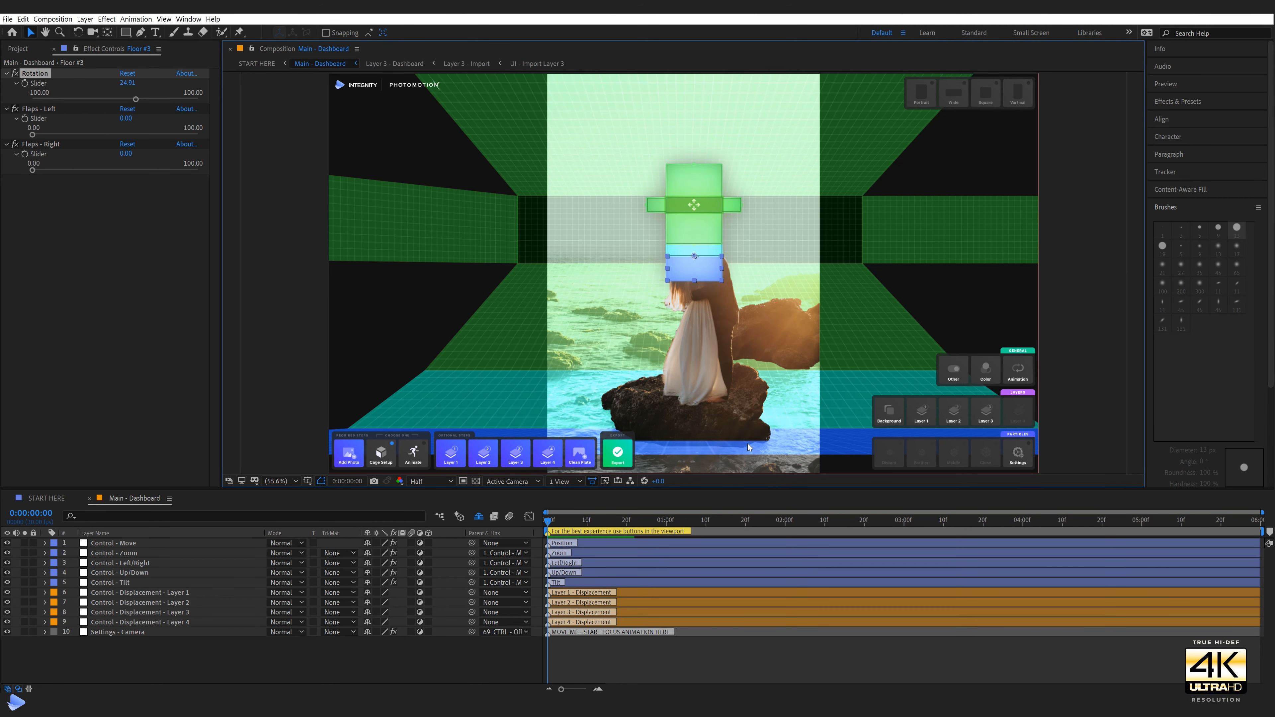
drag(134, 99, 133, 98)
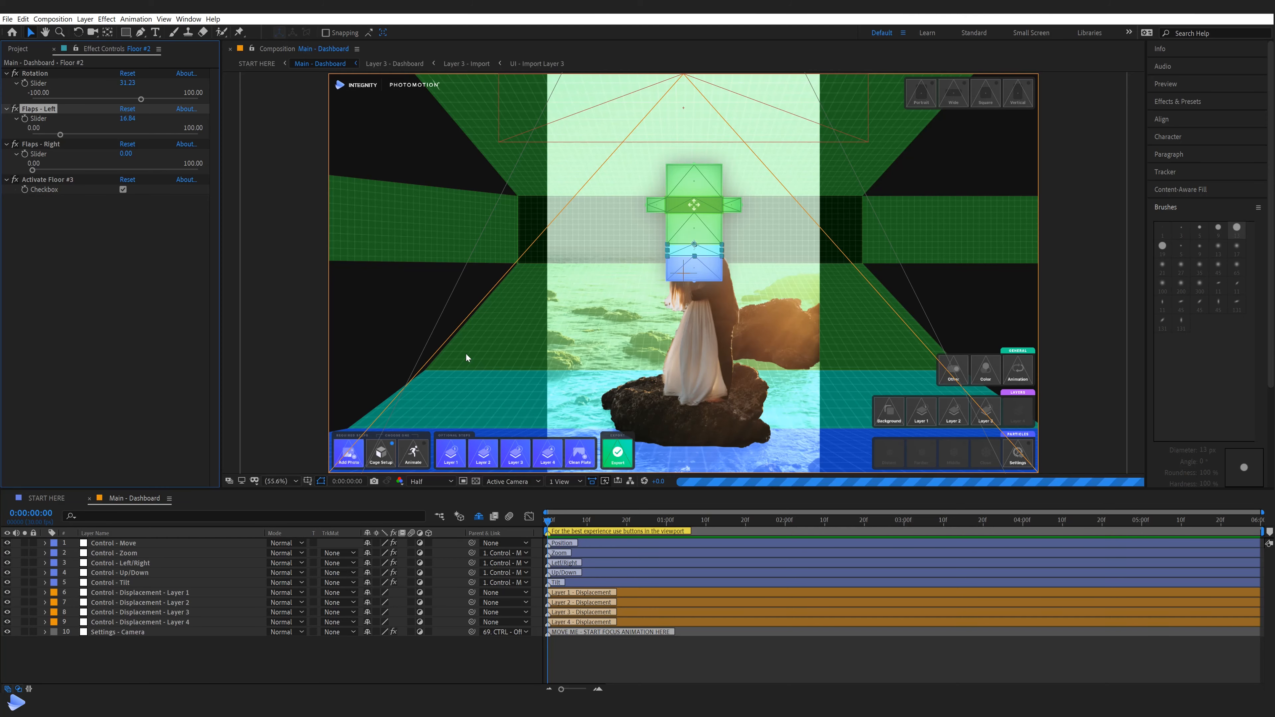
Mark the red flap beside Floor #2 with a yellow rectangle and return its Flaps - Left value to 0
mouse_move(306, 343)
mouse_down()
mouse_move(312, 370)
mouse_move(443, 441)
mouse_up()
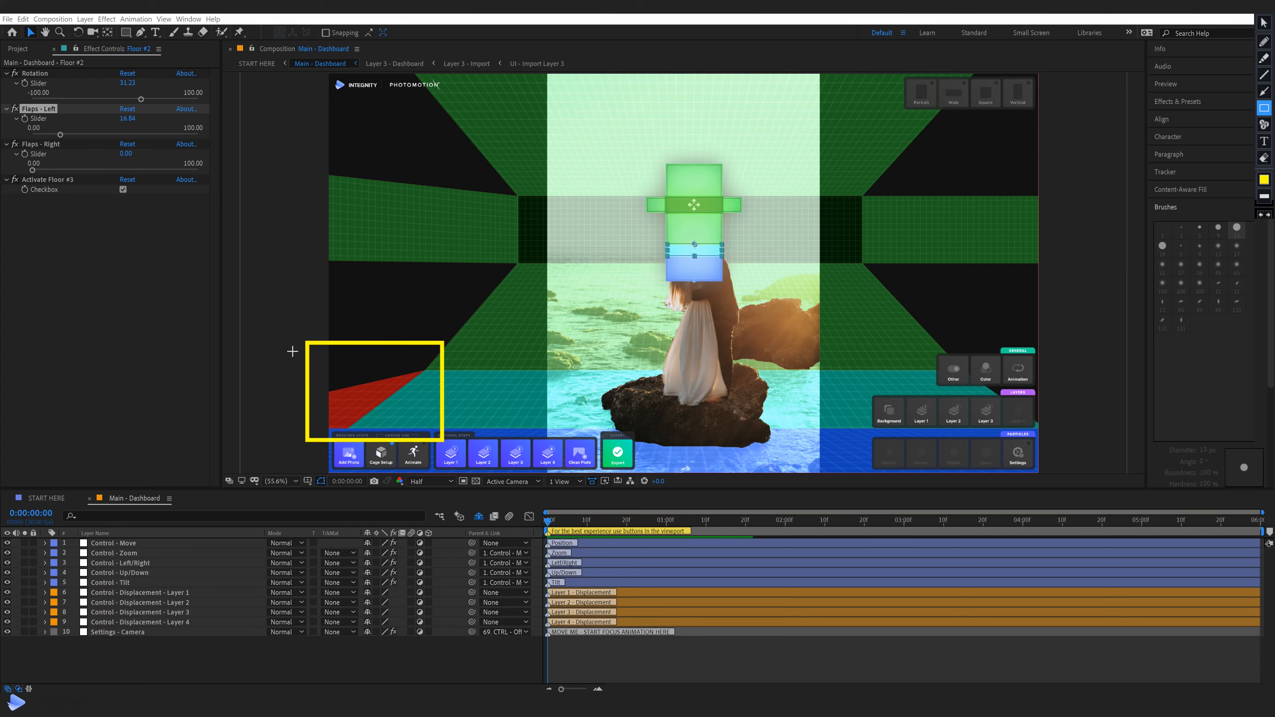
key(Escape)
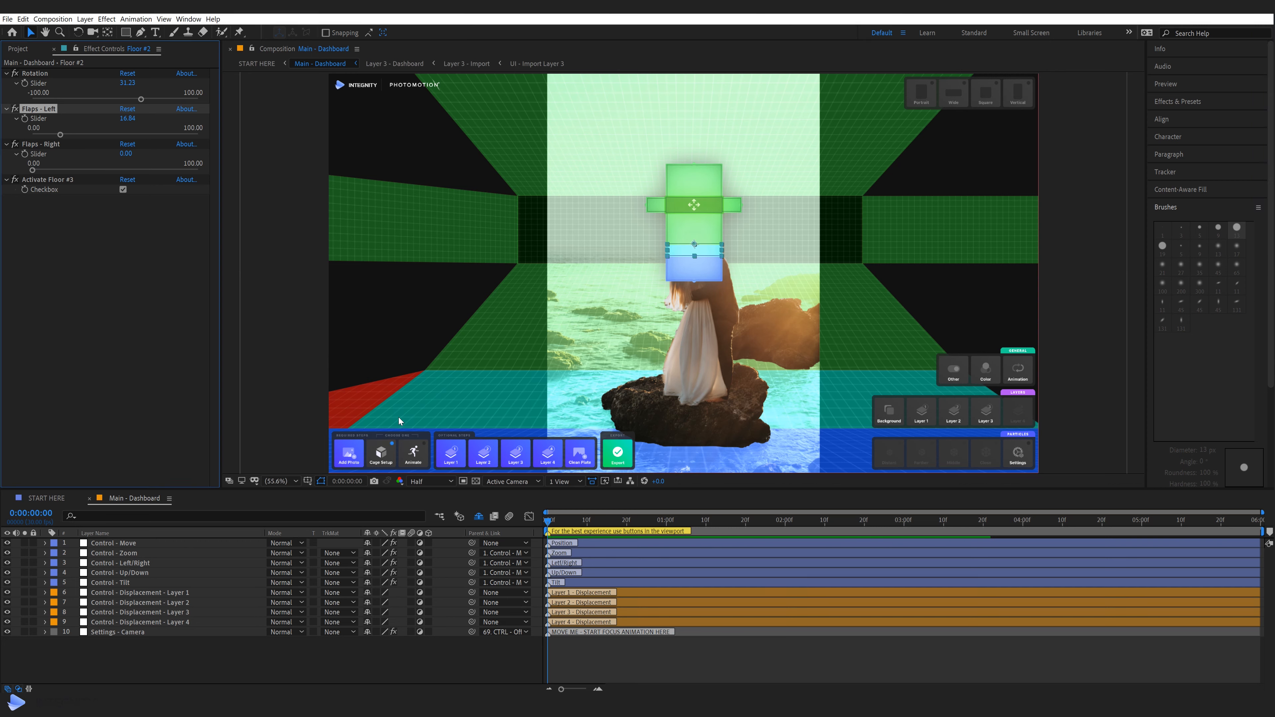
drag(59, 134, 7, 134)
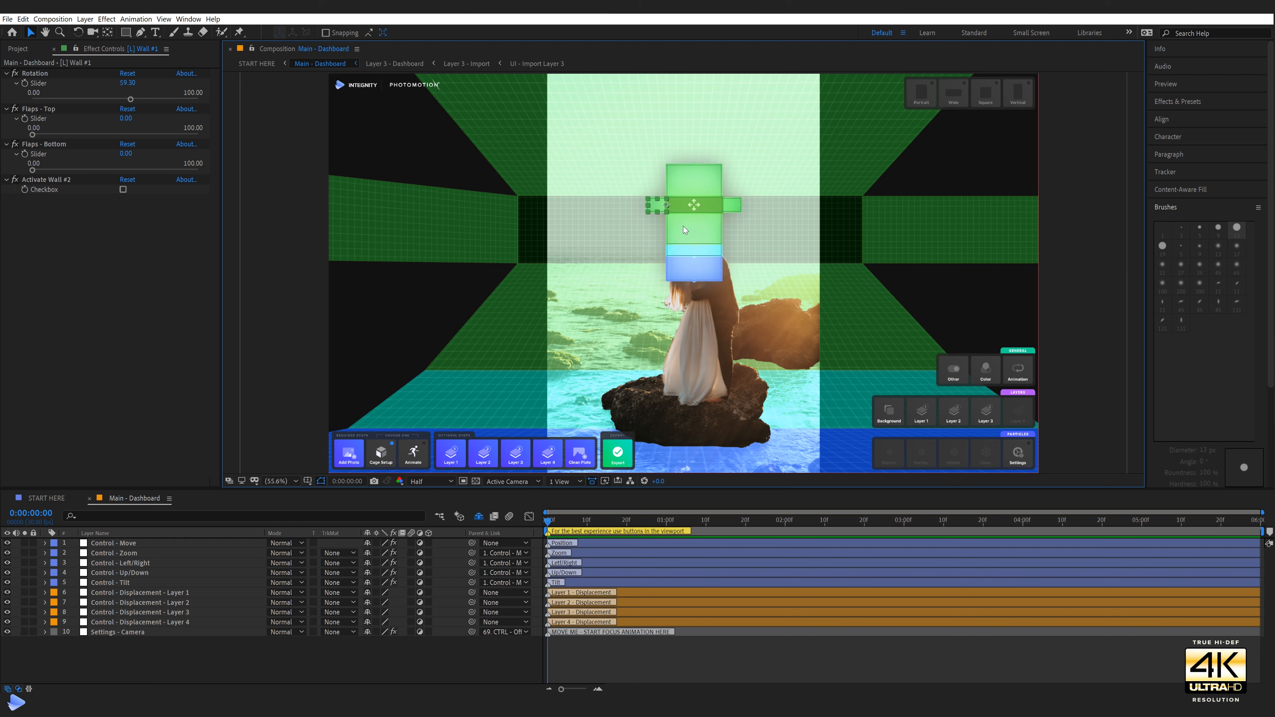
Activate Wall #2 from [L] Wall #1 and Roof #2 from Roof #1 to add further cage sections
click(122, 190)
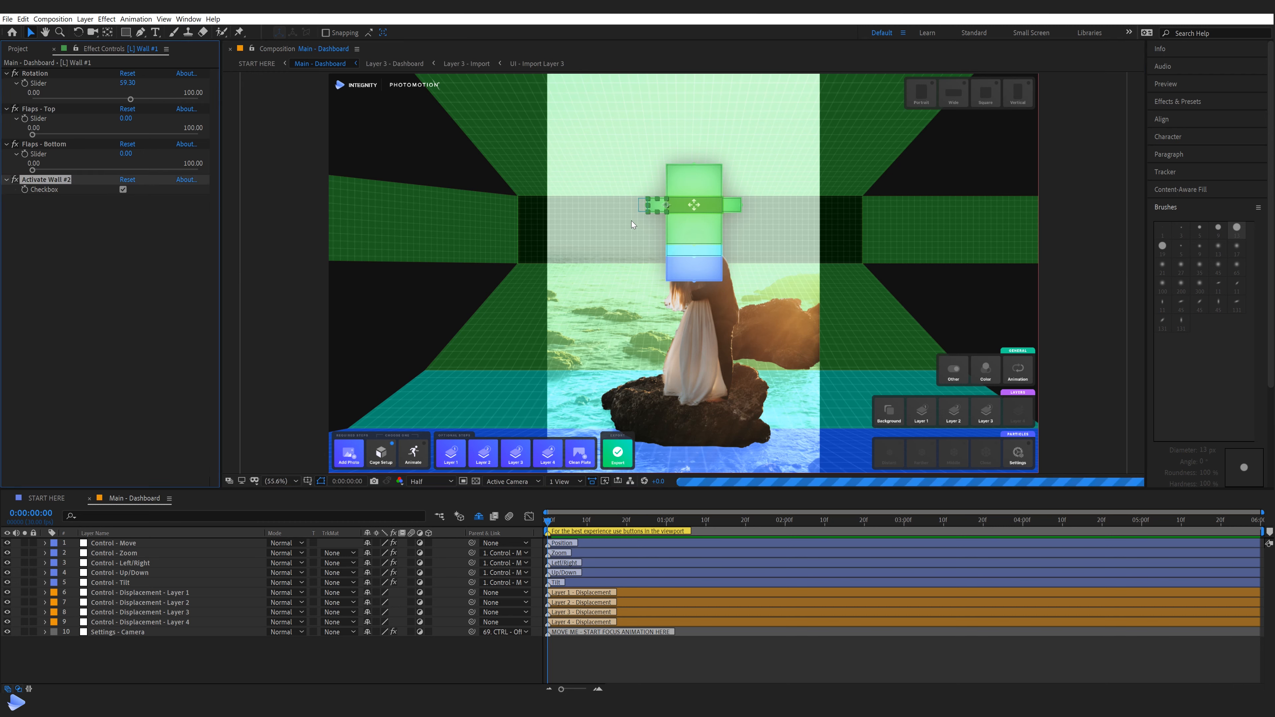
click(640, 205)
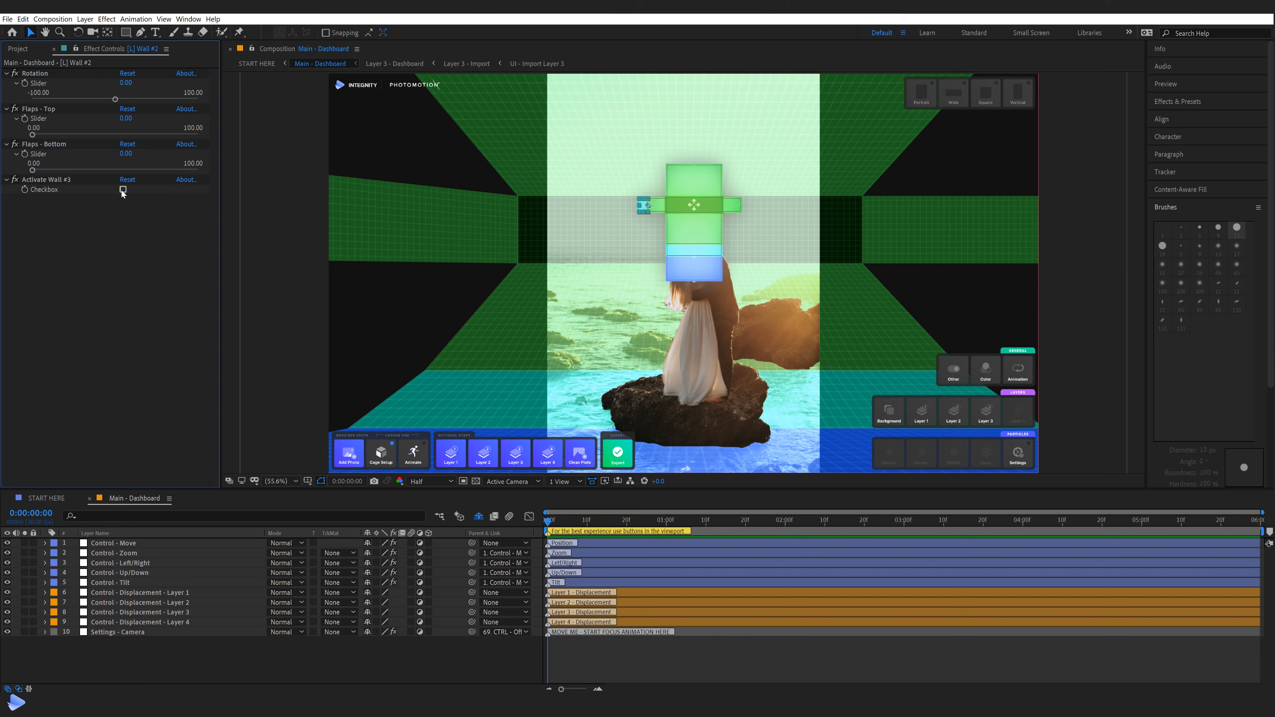
key(e)
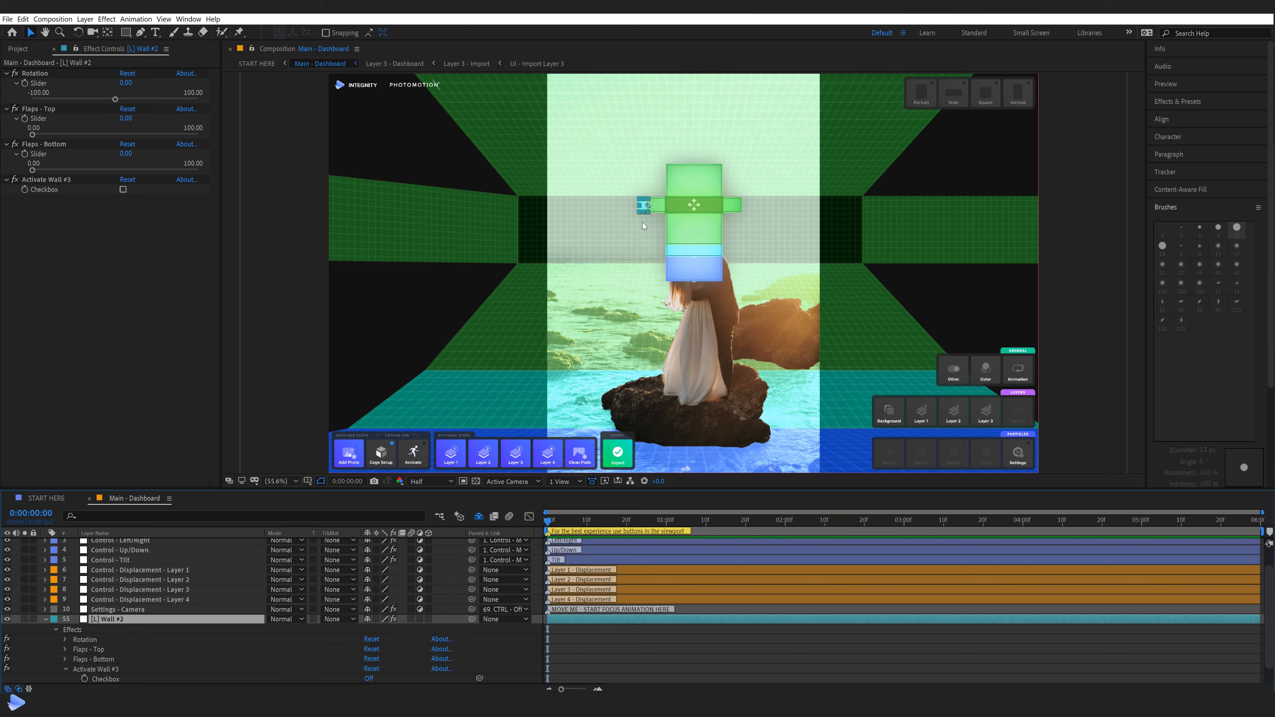
click(700, 193)
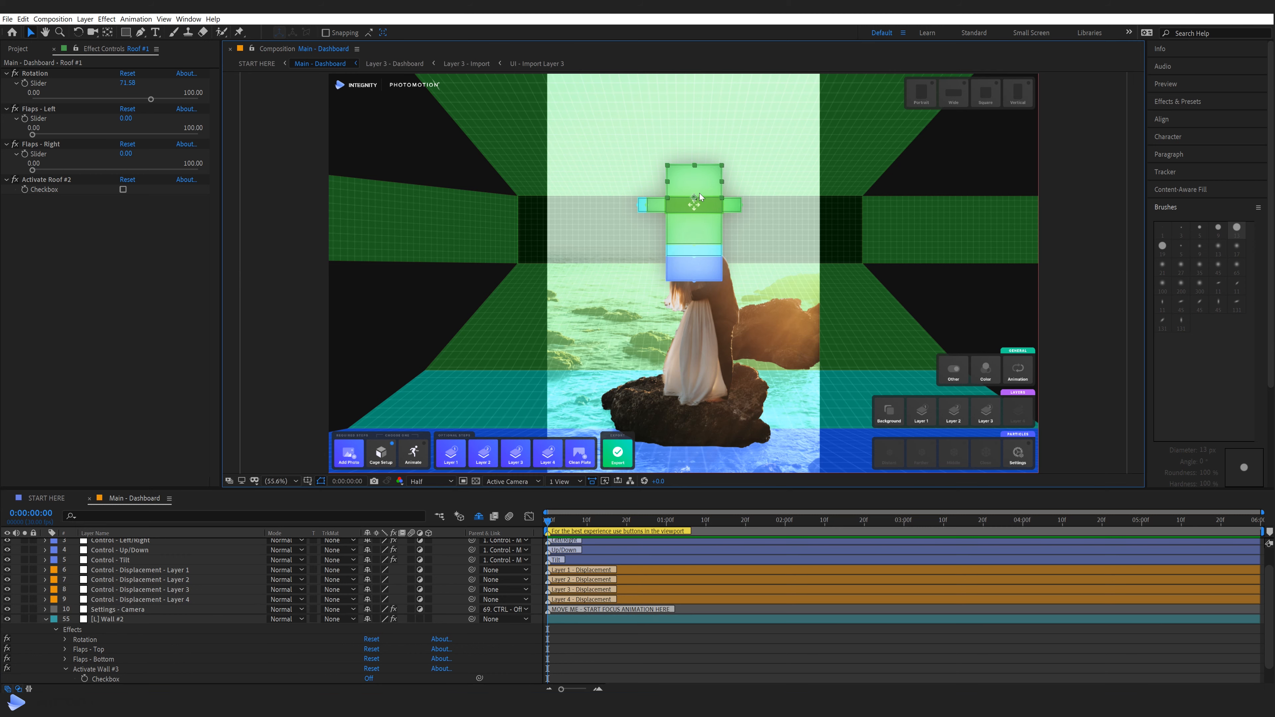
click(123, 189)
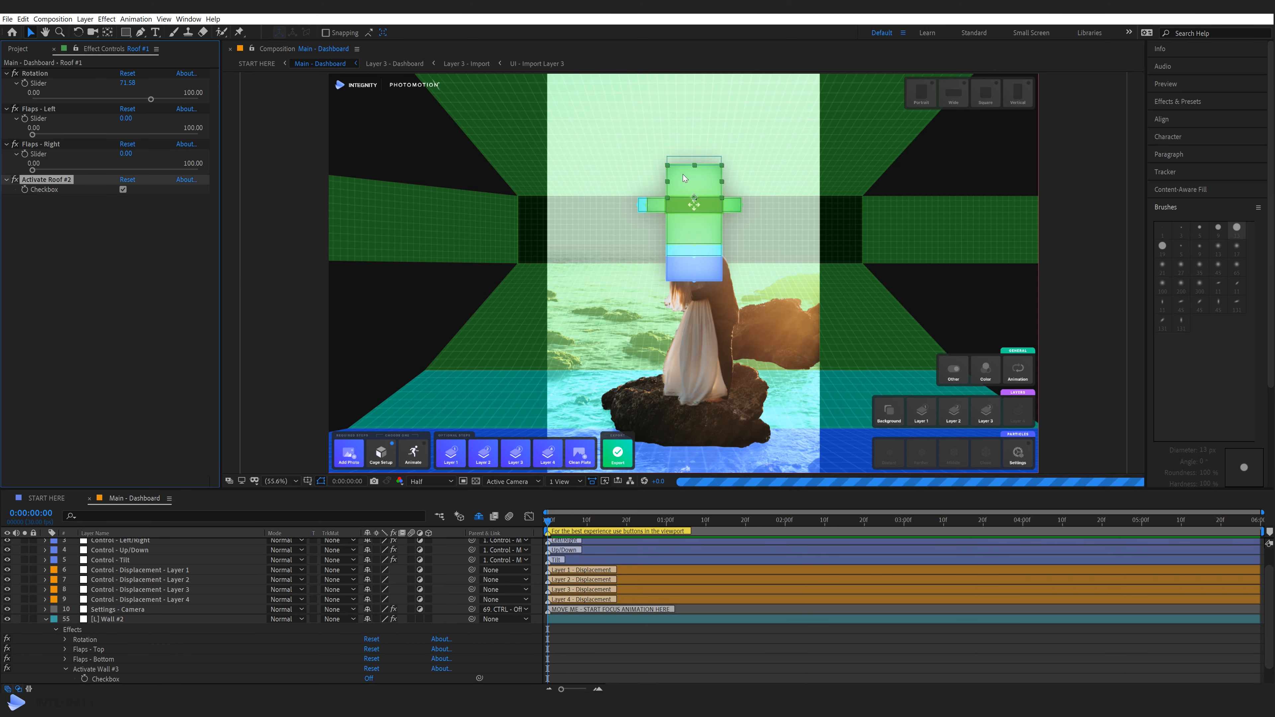